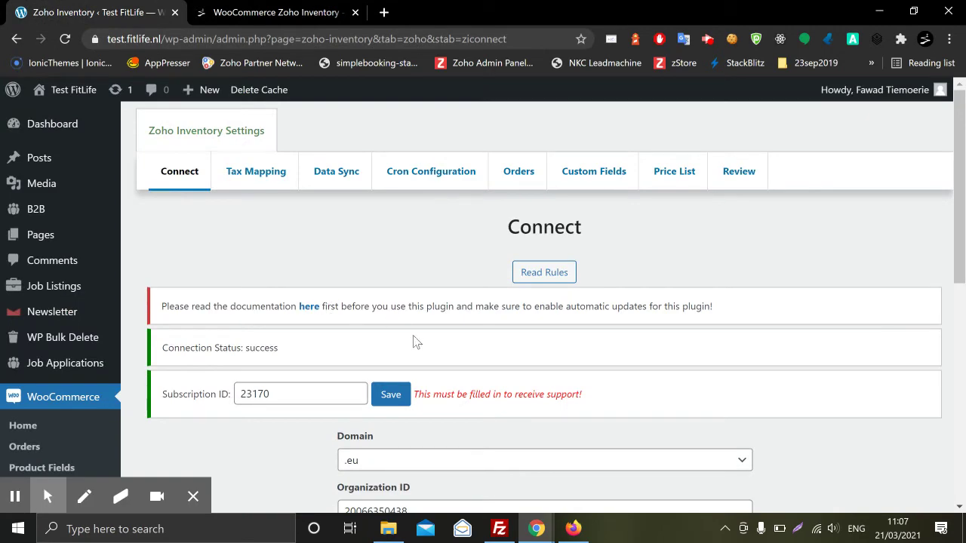
# Look over the Zoho Inventory plugin's connection settings
pyautogui.scroll(-3, 325, 312)
pyautogui.scroll(1, 316, 311)
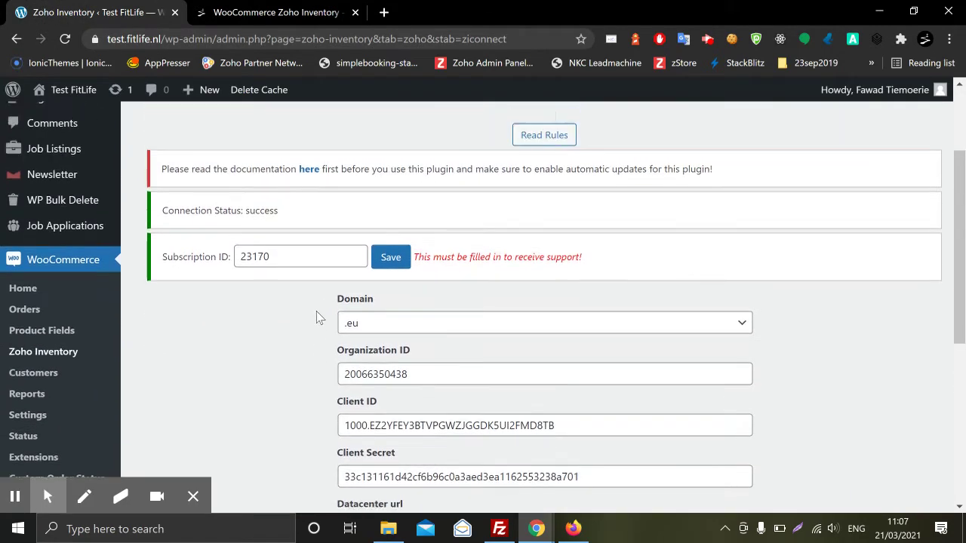
pyautogui.scroll(3, 317, 310)
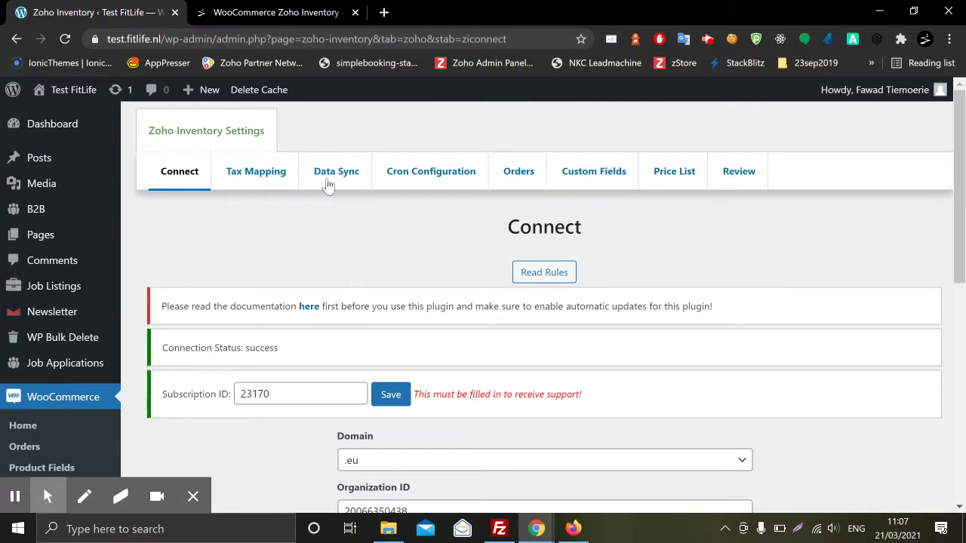
# Open the plugin's tax mapping and examine the Zoho taxes offered for the Standard tax class
pyautogui.click(269, 189)
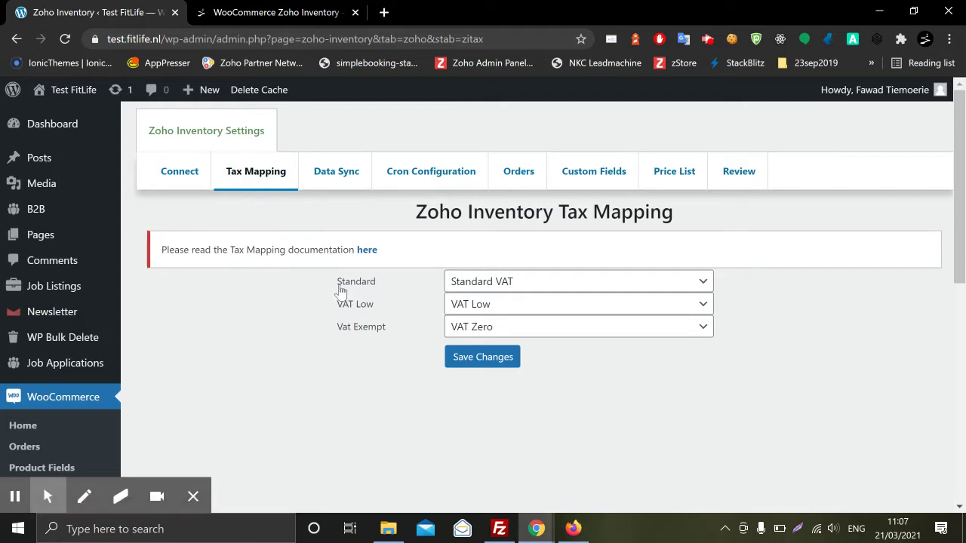
pyautogui.moveTo(337, 289); pyautogui.dragTo(379, 288)
pyautogui.moveTo(333, 307); pyautogui.dragTo(380, 311)
pyautogui.click(430, 288)
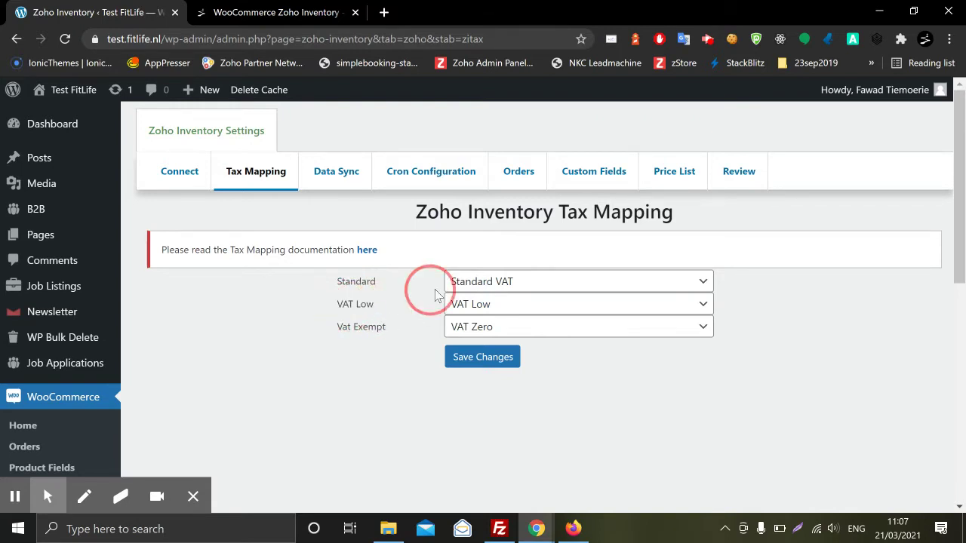
pyautogui.click(478, 283)
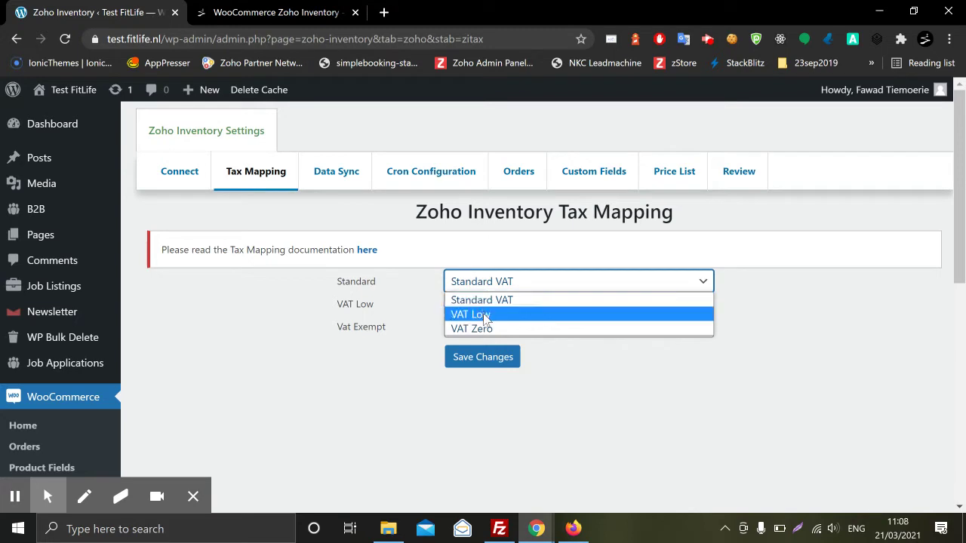
pyautogui.click(559, 283)
pyautogui.click(504, 254)
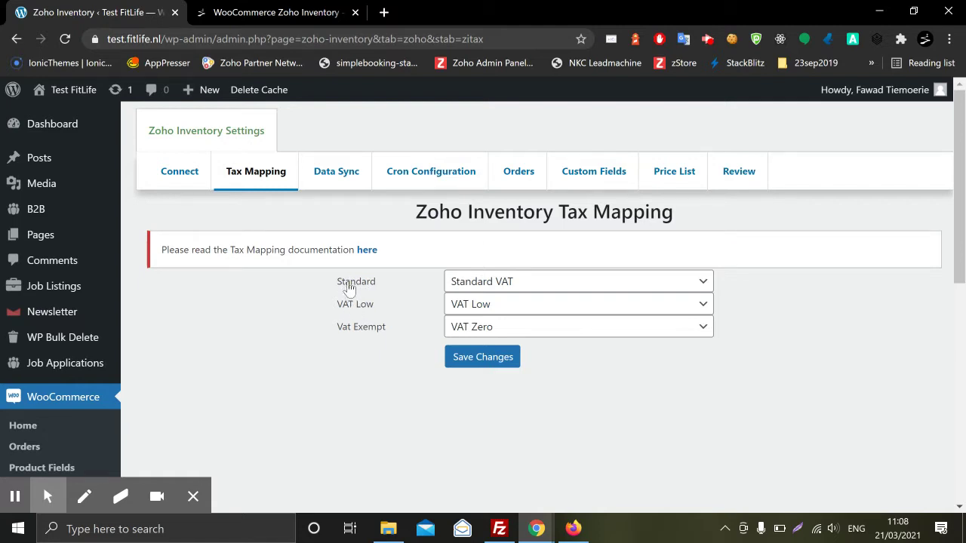
# Switch to Zoho Inventory in Firefox and examine the tax rates defined in its tax settings
pyautogui.click(573, 521)
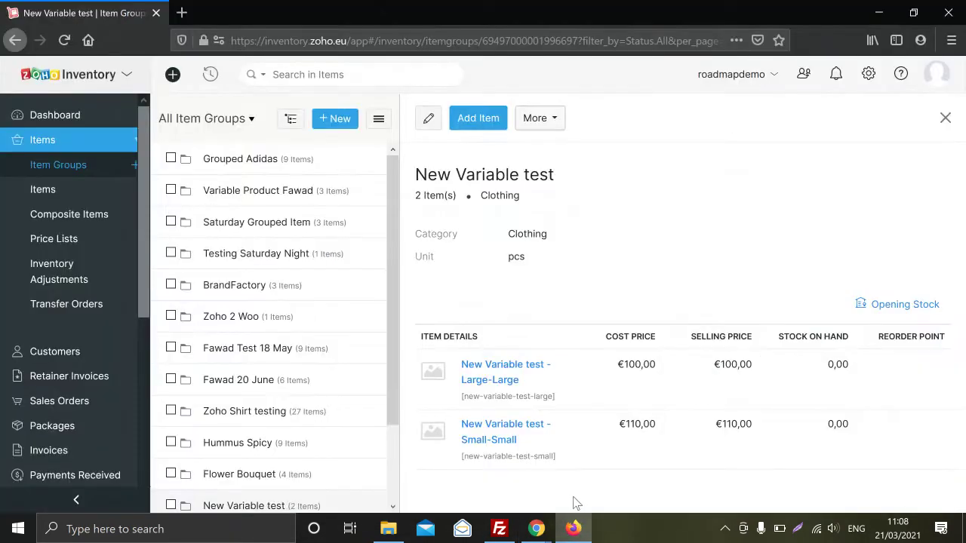
pyautogui.click(869, 73)
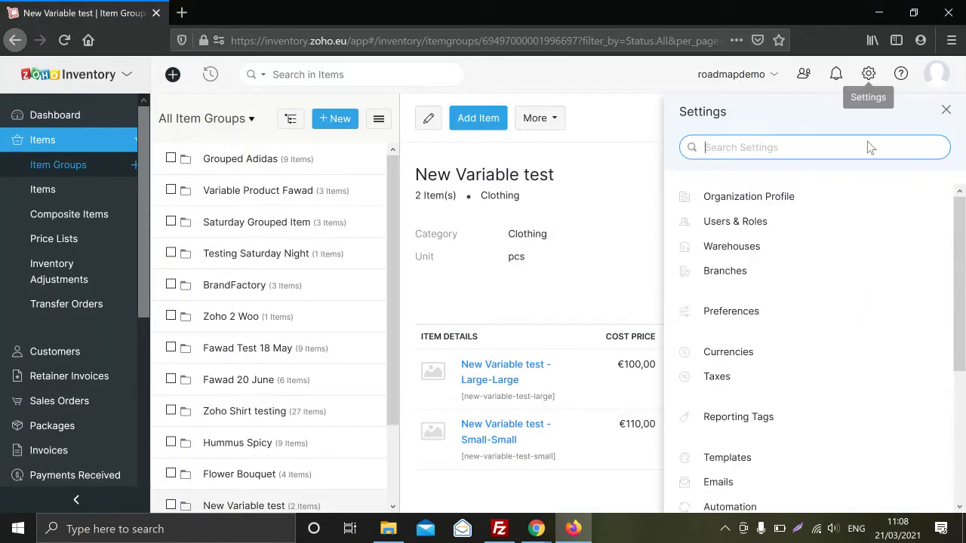
pyautogui.click(781, 313)
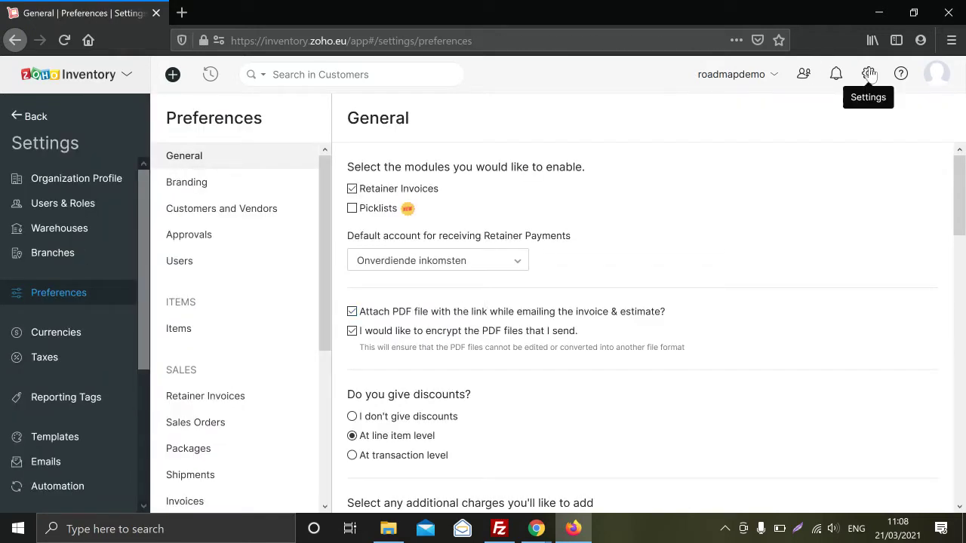
pyautogui.click(57, 359)
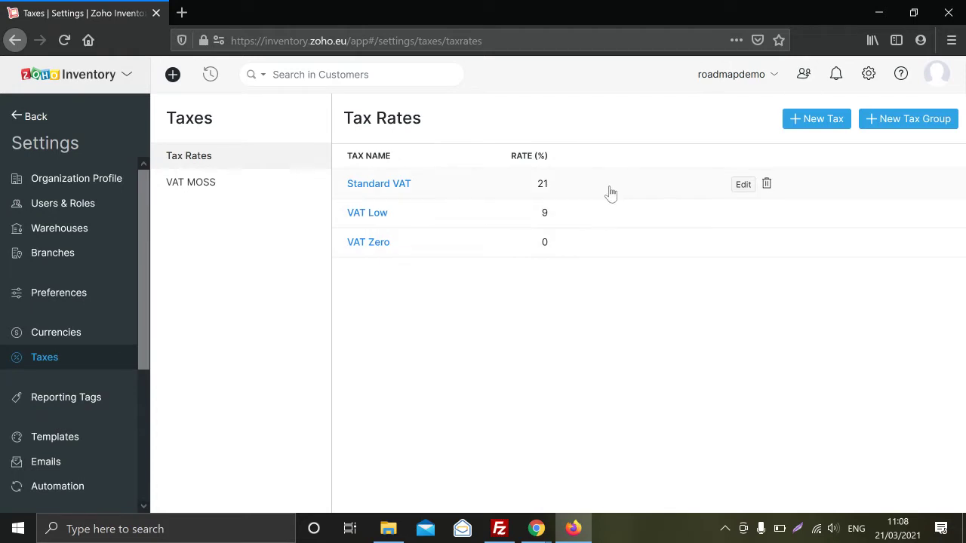
pyautogui.moveTo(401, 249); pyautogui.dragTo(346, 252)
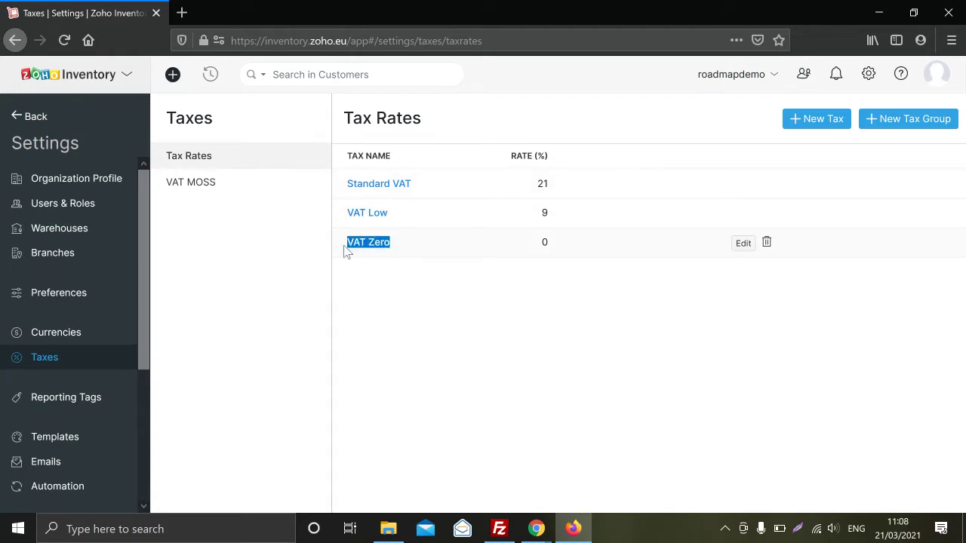
pyautogui.click(380, 286)
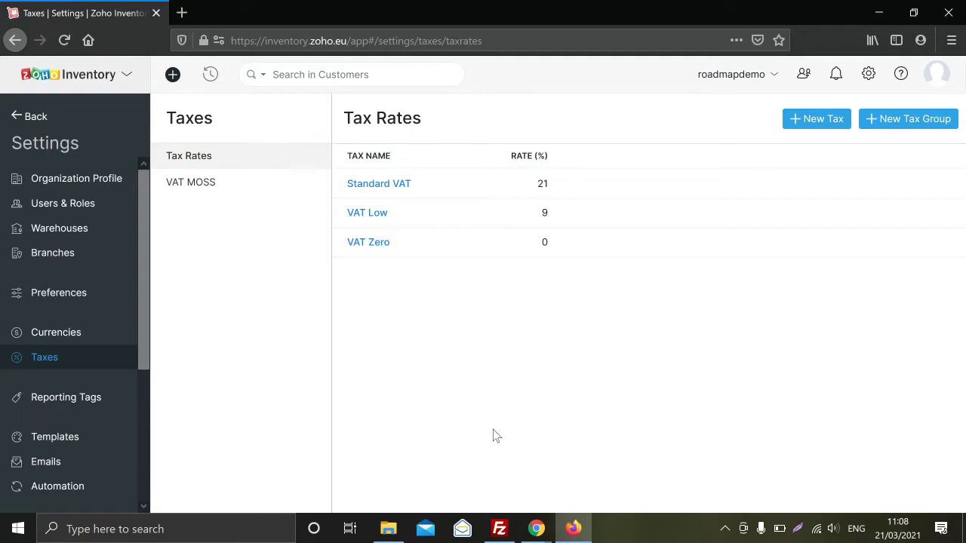
# Return to the WordPress plugin settings in Chrome and map the Standard tax class to Standard VAT
pyautogui.click(536, 528)
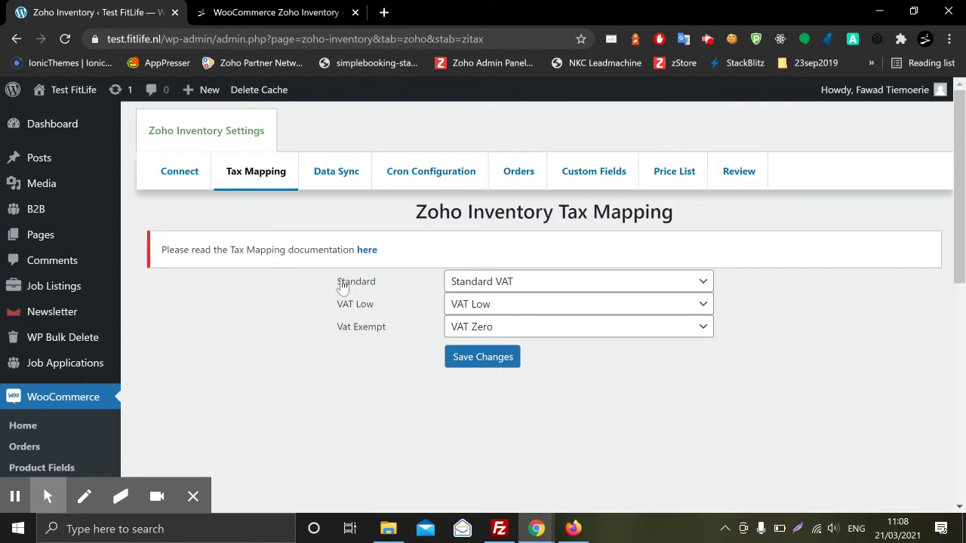
pyautogui.moveTo(341, 287); pyautogui.dragTo(385, 289)
pyautogui.click(462, 284)
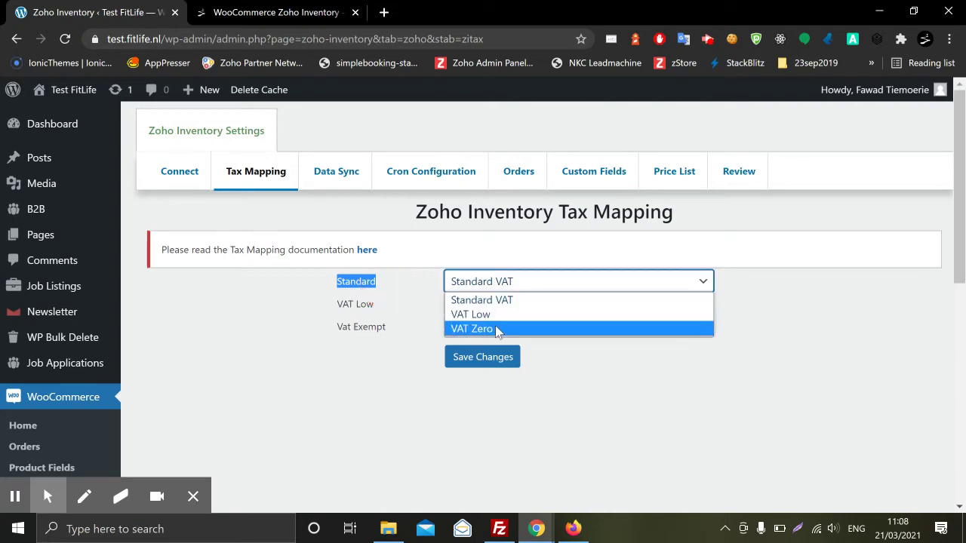
pyautogui.click(476, 329)
pyautogui.click(464, 287)
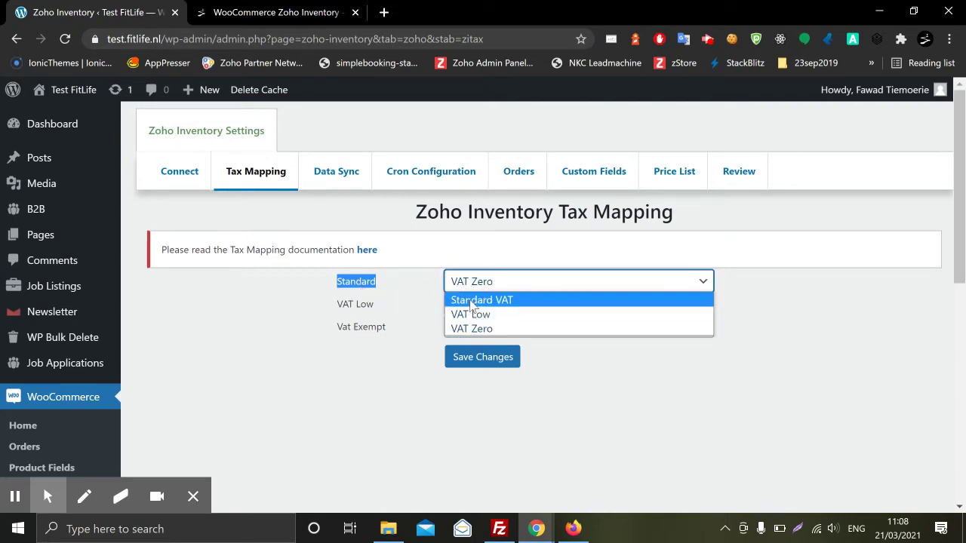
pyautogui.click(472, 300)
pyautogui.click(410, 294)
# Map the VAT Low class to VAT Low and Vat Exempt to VAT Zero, and save the tax mapping
pyautogui.click(460, 308)
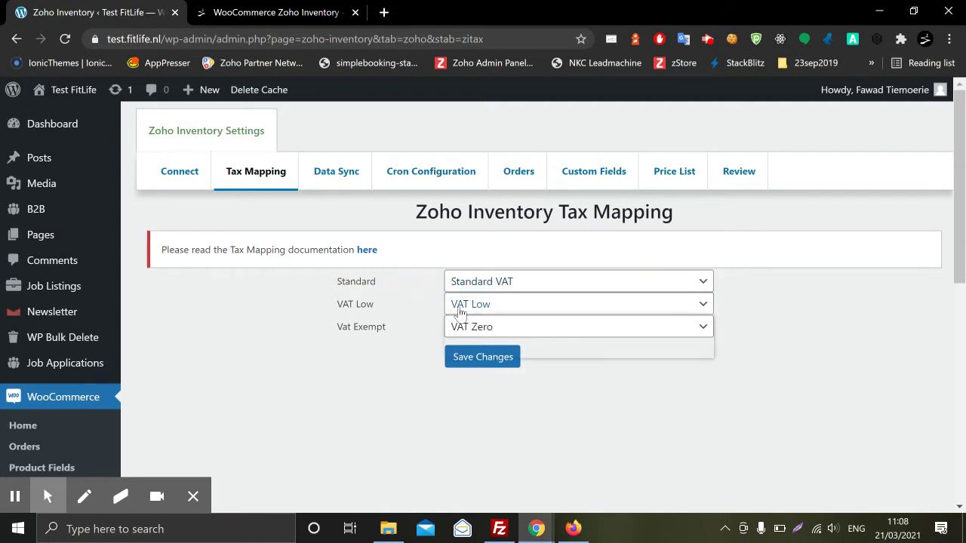
pyautogui.click(447, 338)
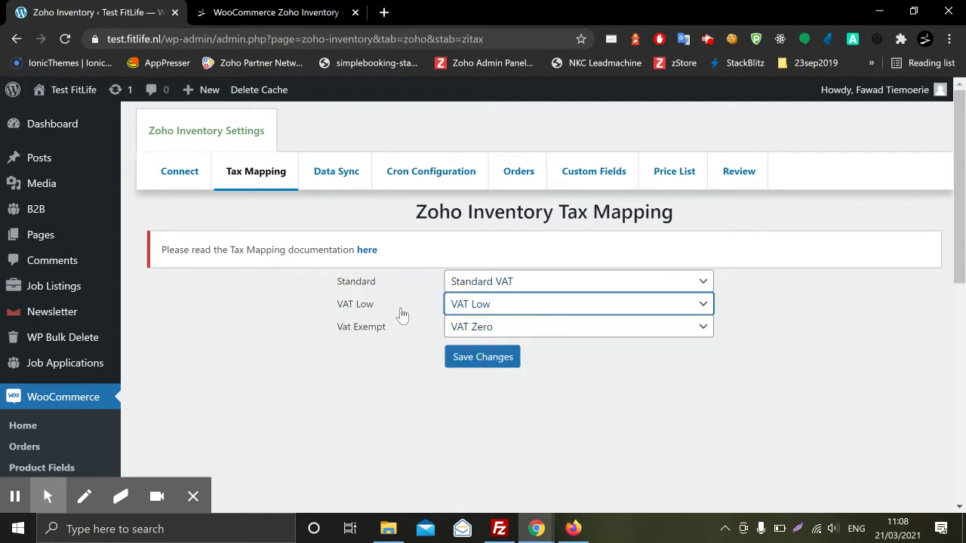
pyautogui.moveTo(334, 330); pyautogui.dragTo(392, 334)
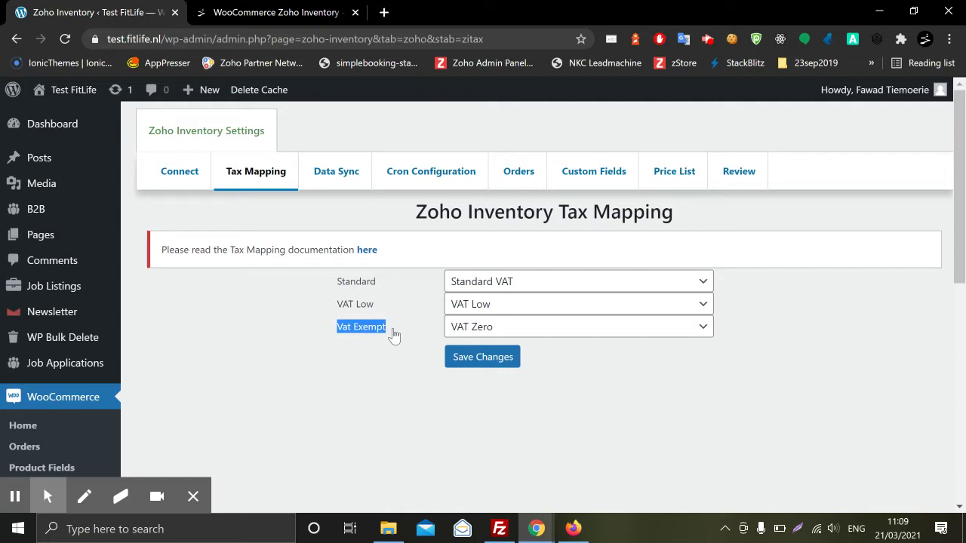
pyautogui.click(461, 329)
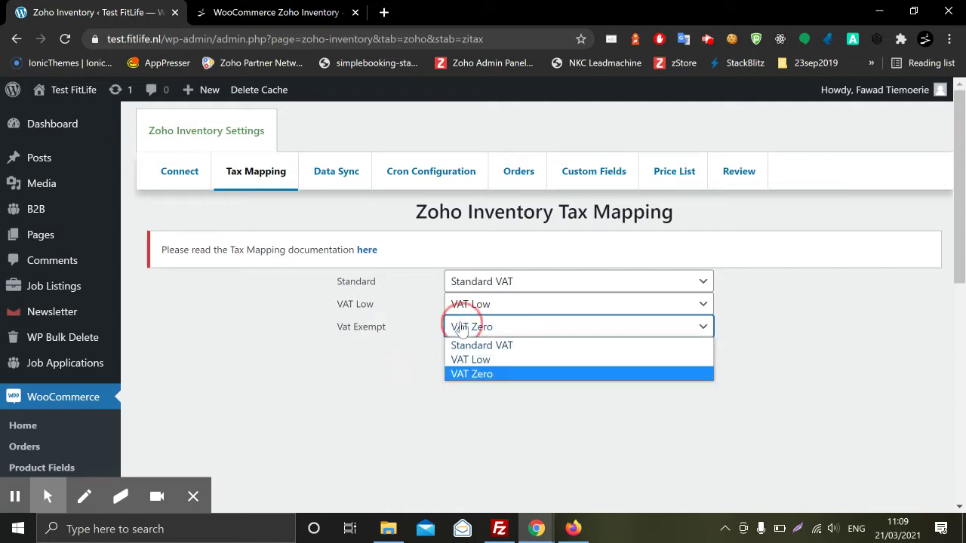
pyautogui.click(487, 374)
pyautogui.click(454, 360)
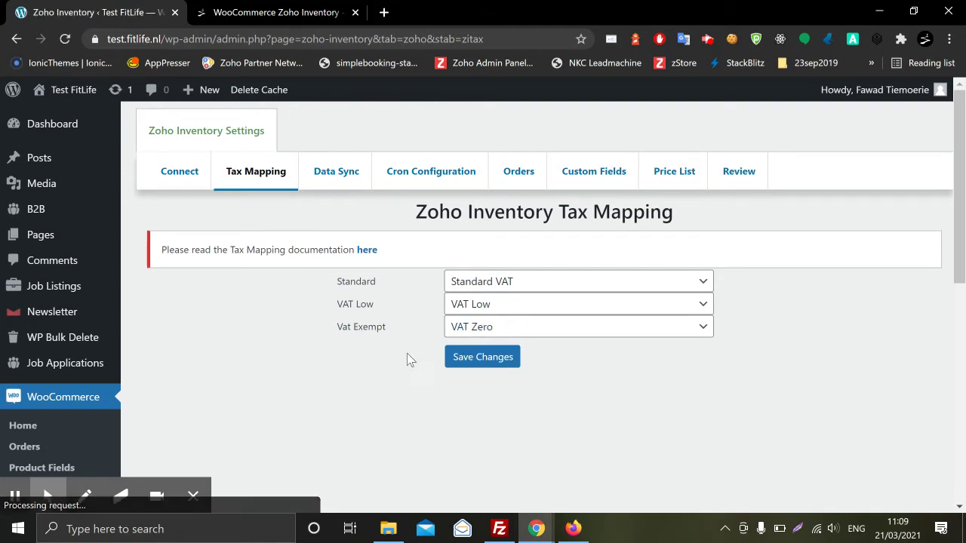
# Open the plugin's data sync settings and read the Step 1 instructions on category sync
pyautogui.click(329, 193)
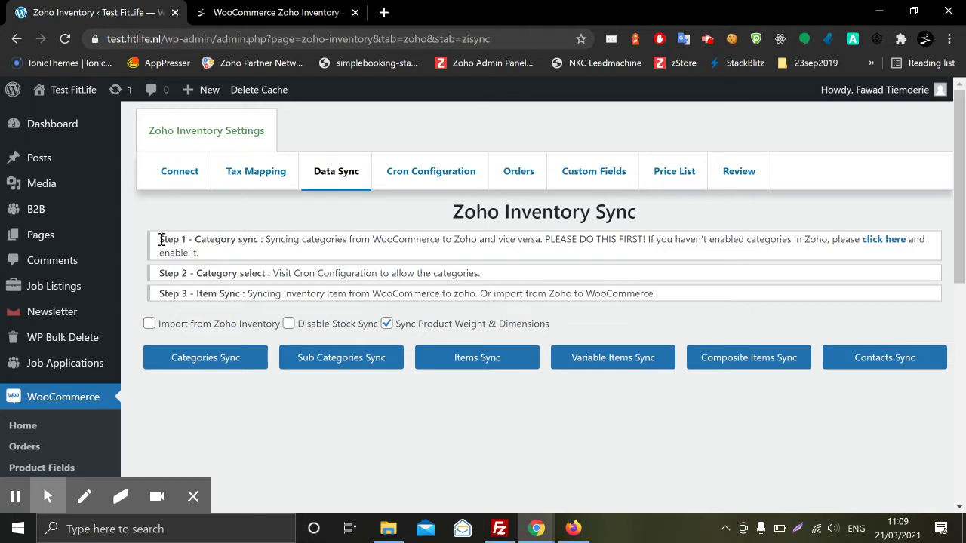
pyautogui.moveTo(161, 243); pyautogui.dragTo(222, 256)
pyautogui.click(234, 260)
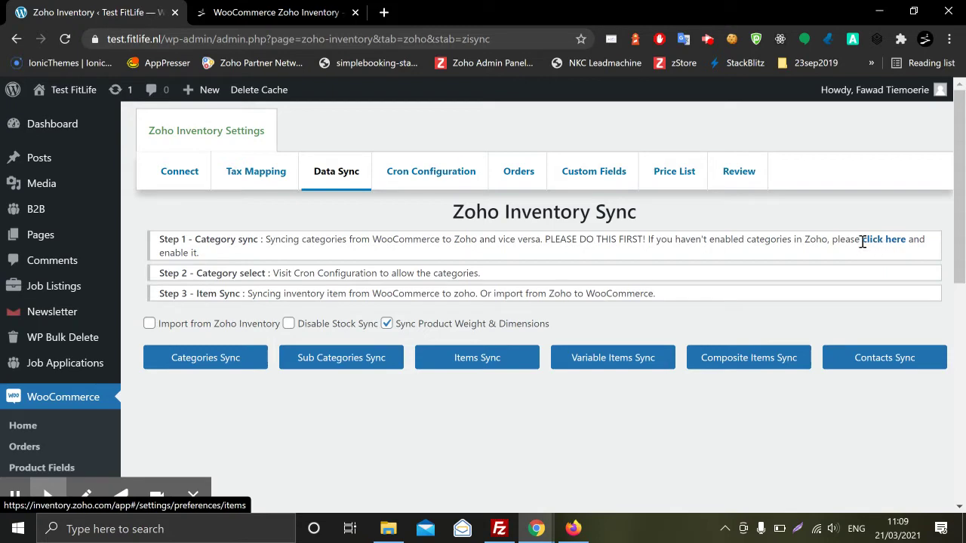
# Switch to Zoho Inventory in Firefox and check the Category field's status in the item field customization preferences
pyautogui.click(573, 529)
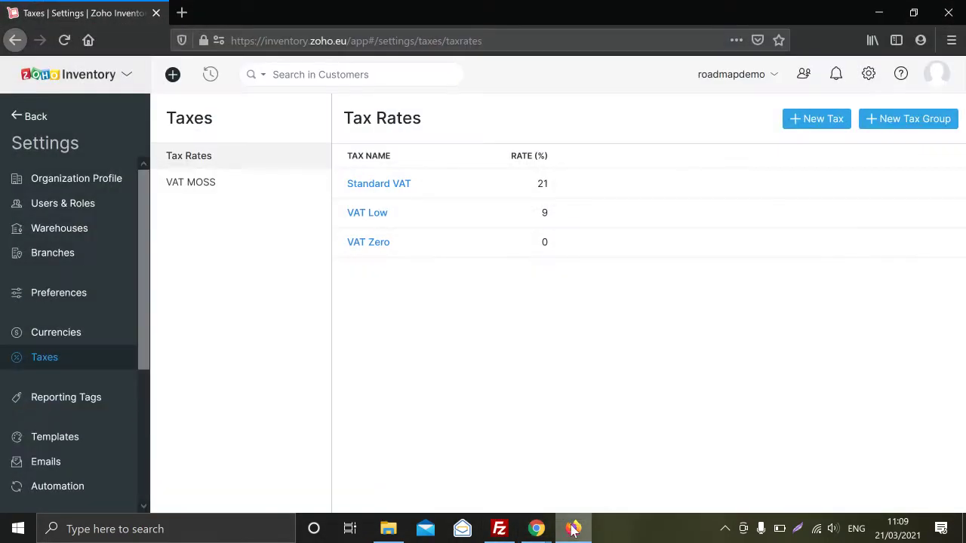
pyautogui.click(114, 294)
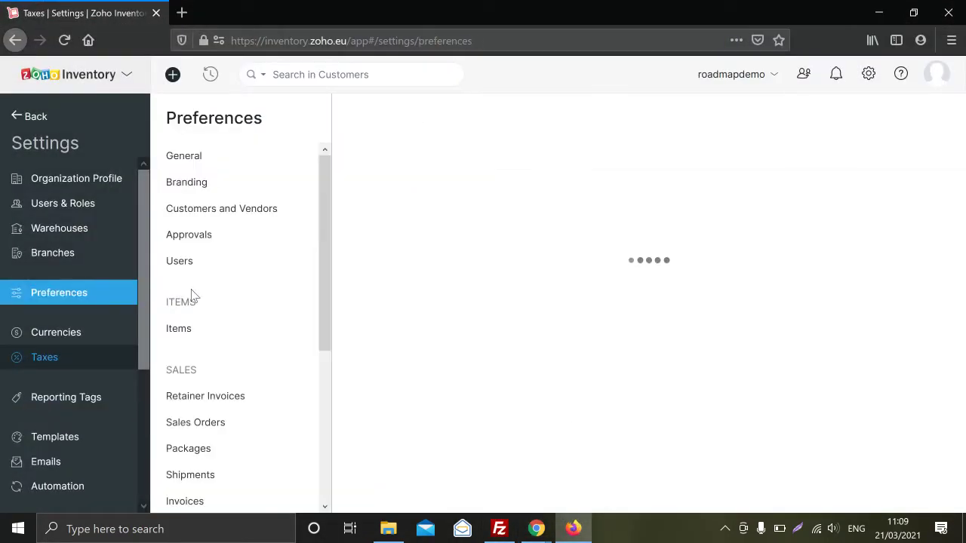
pyautogui.click(179, 328)
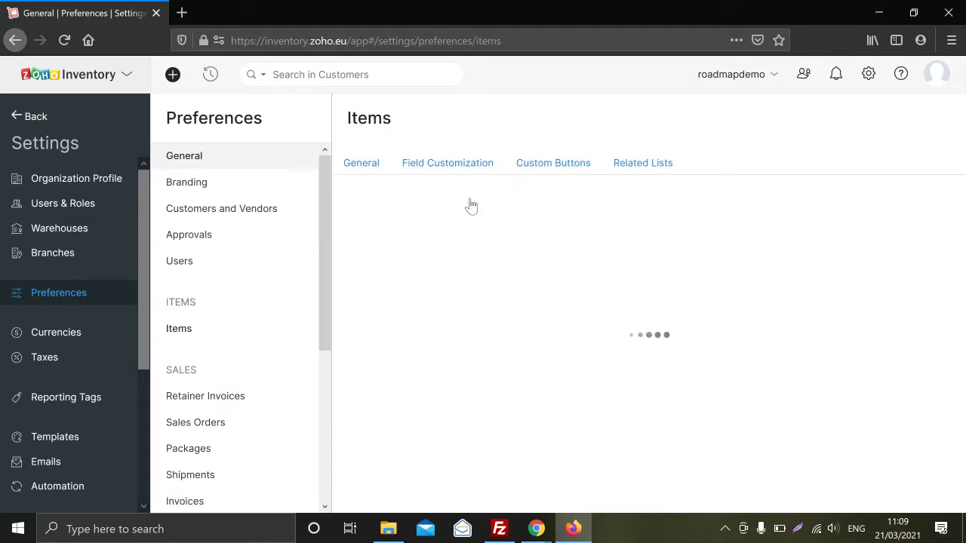
pyautogui.click(453, 165)
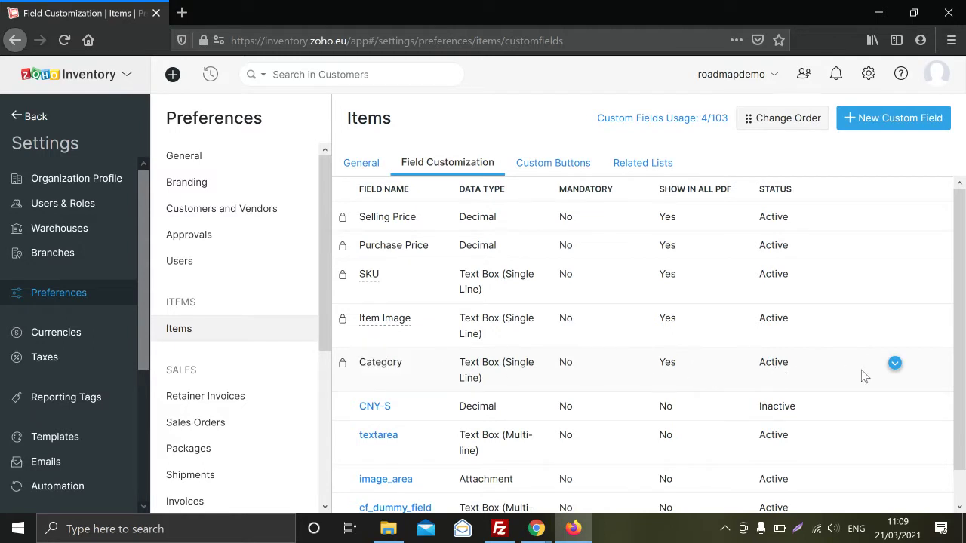
pyautogui.click(895, 363)
pyautogui.moveTo(790, 365); pyautogui.dragTo(755, 369)
pyautogui.click(755, 369)
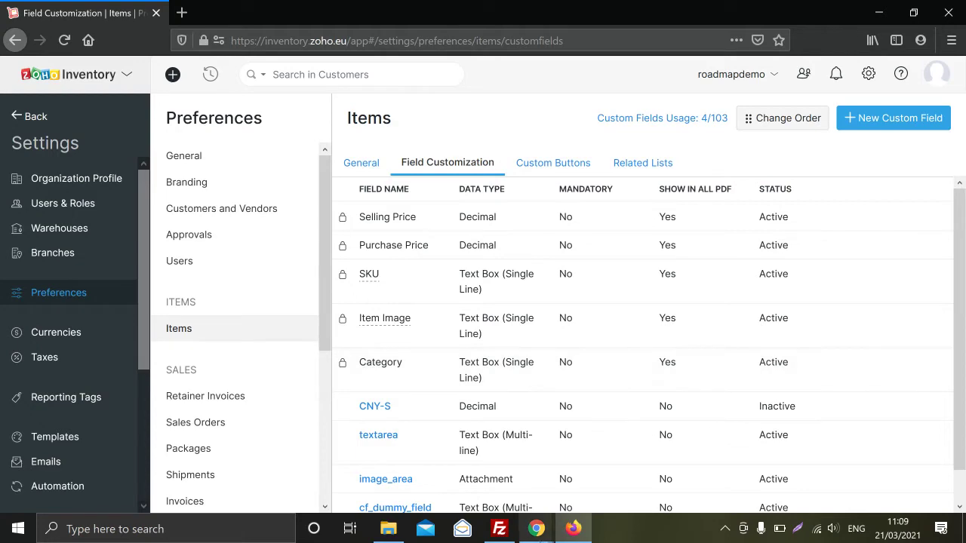
# Return to the WordPress plugin in Chrome, synchronize the categories with Zoho and look through the sync log
pyautogui.click(536, 529)
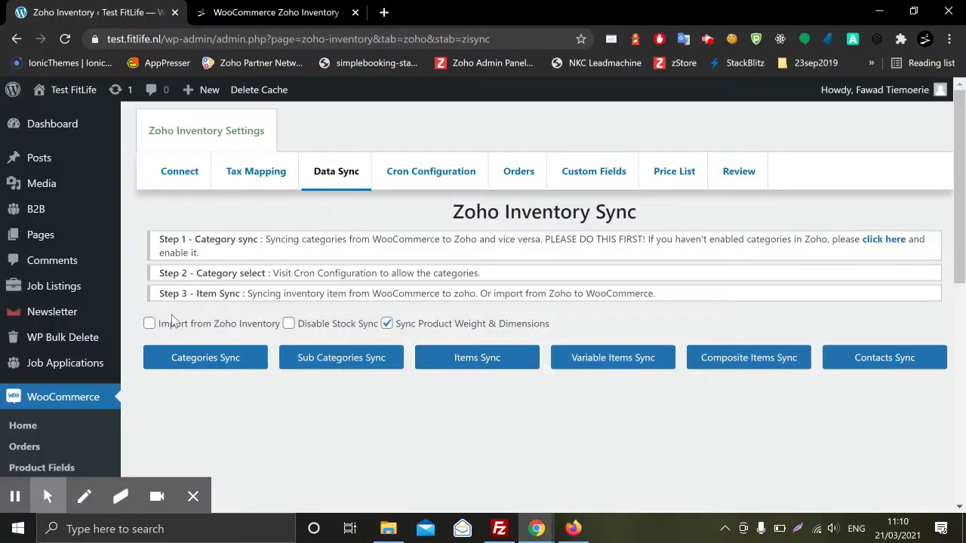
pyautogui.click(205, 362)
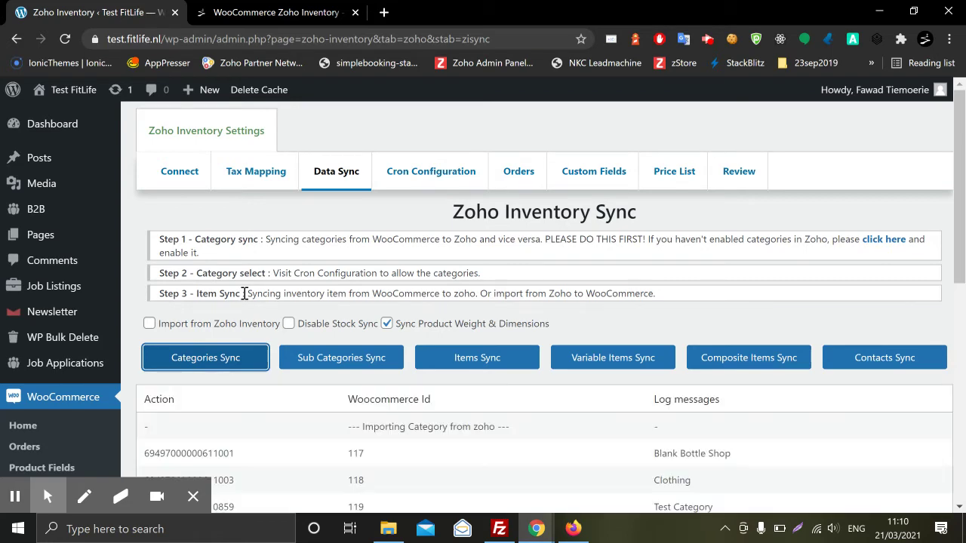
pyautogui.scroll(-2, 256, 306)
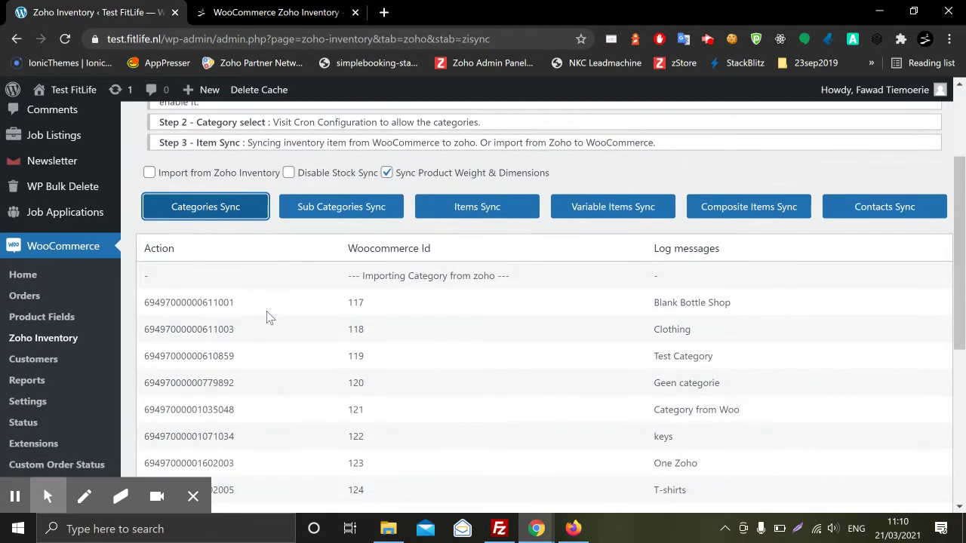
pyautogui.scroll(2, 270, 317)
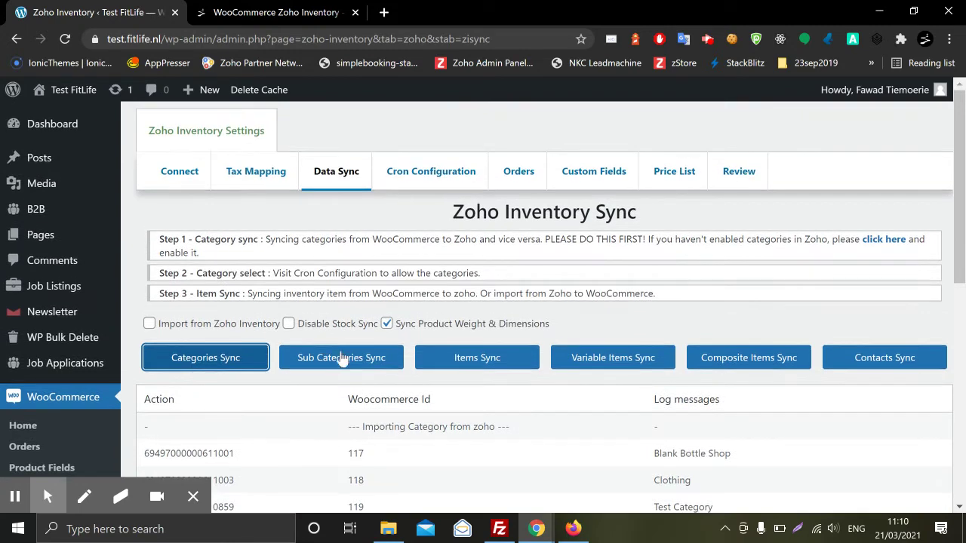
# Synchronize the subcategories with Zoho and look through the resulting log
pyautogui.click(341, 358)
pyautogui.scroll(-2, 366, 393)
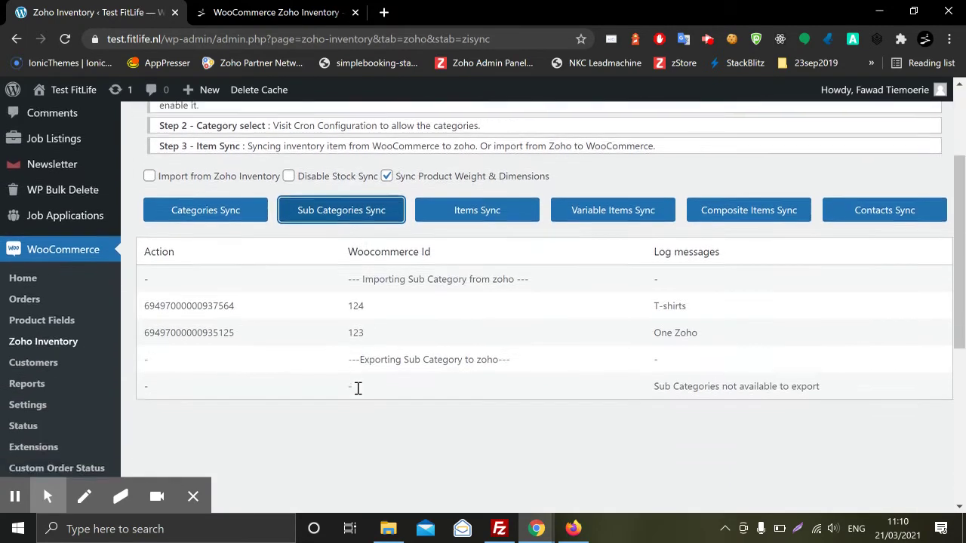
pyautogui.scroll(2, 358, 388)
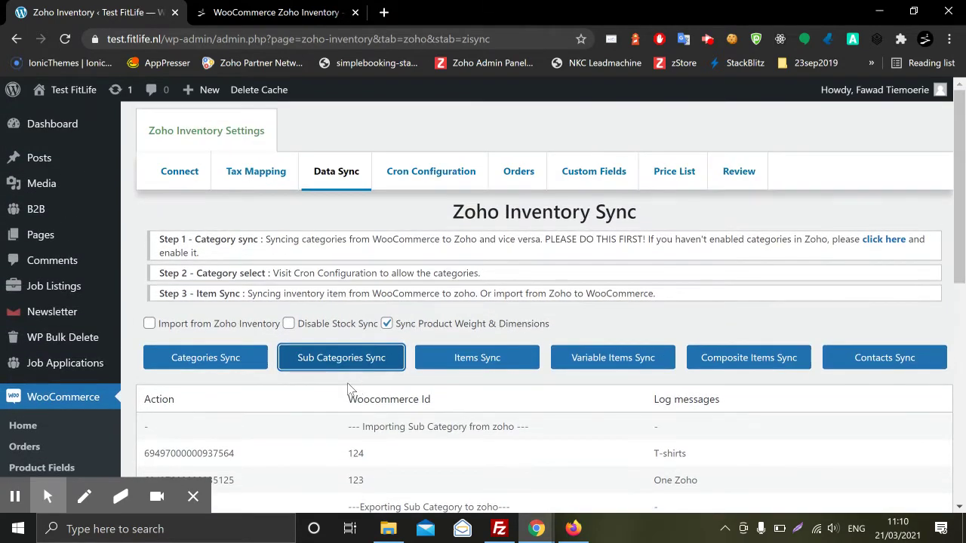
# In the cron configuration, deselect the Clothing category, select Test Category for syncing and save the category selection
pyautogui.click(409, 185)
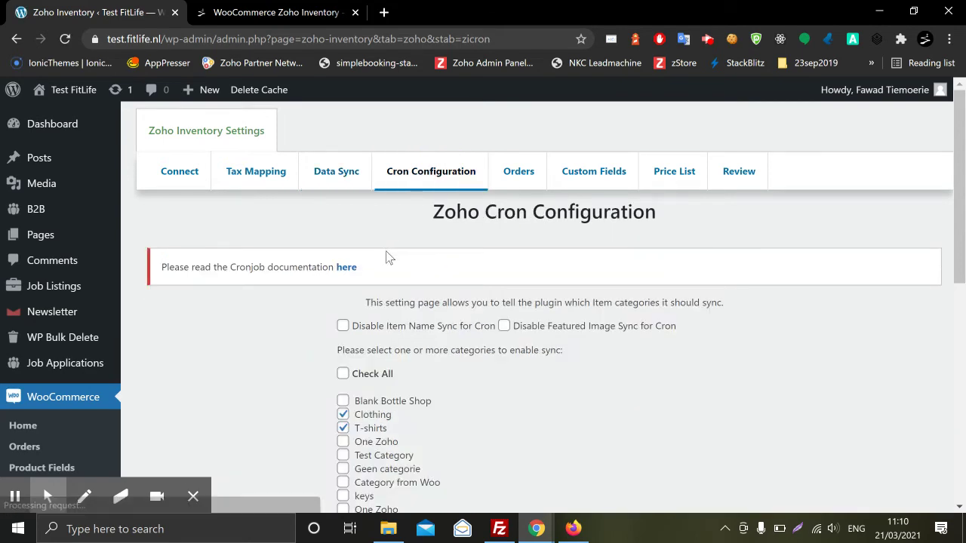
pyautogui.scroll(-3, 392, 253)
pyautogui.scroll(1, 344, 253)
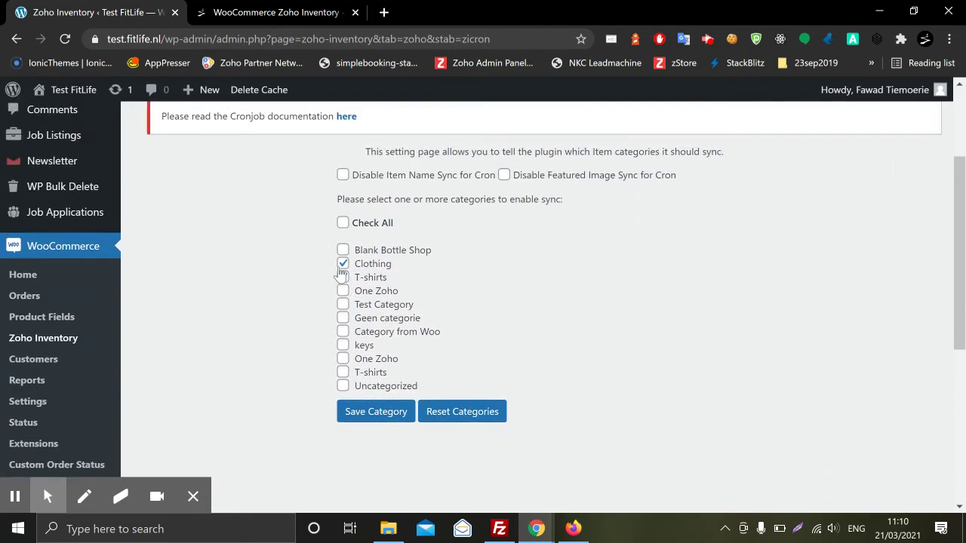
pyautogui.click(343, 263)
pyautogui.click(343, 305)
pyautogui.click(378, 417)
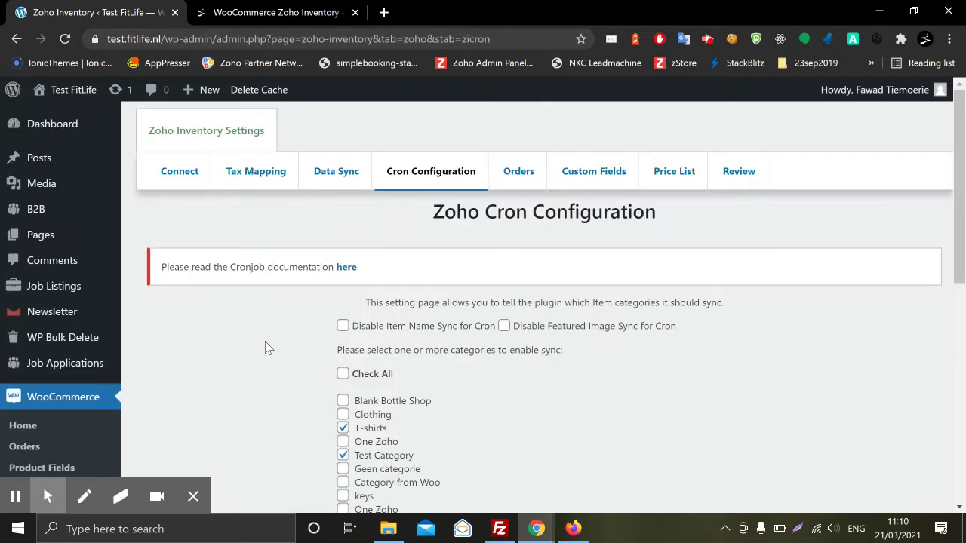
# Enable Import from Zoho Inventory in the data sync settings and open the list of all products in a new tab
pyautogui.click(325, 175)
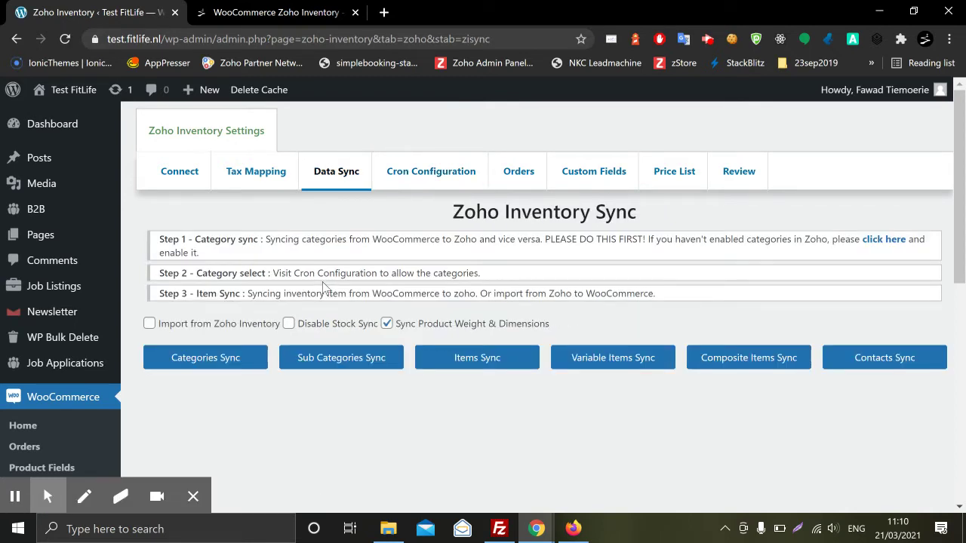
pyautogui.click(150, 324)
pyautogui.scroll(-1, 452, 335)
pyautogui.scroll(-3, 155, 352)
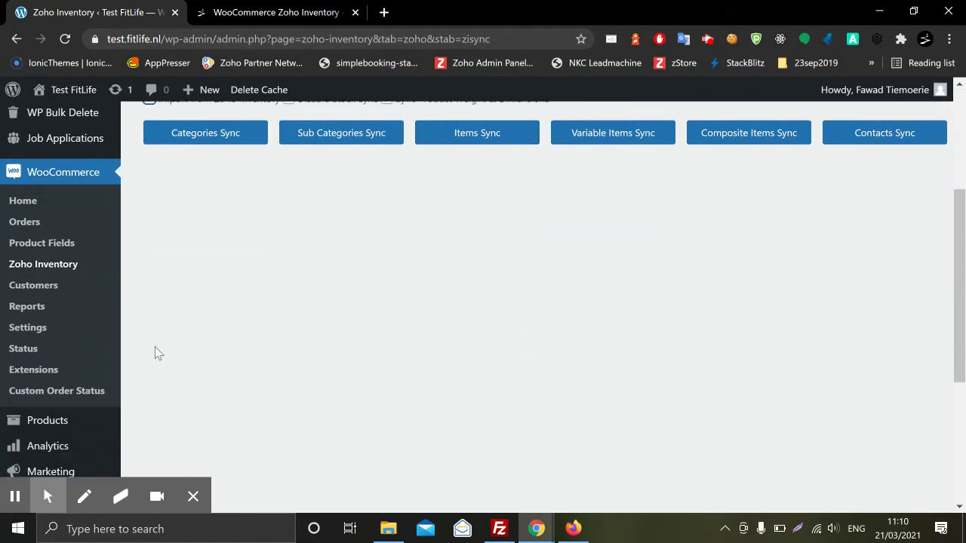
pyautogui.moveTo(100, 342)
pyautogui.rightClick(148, 347)
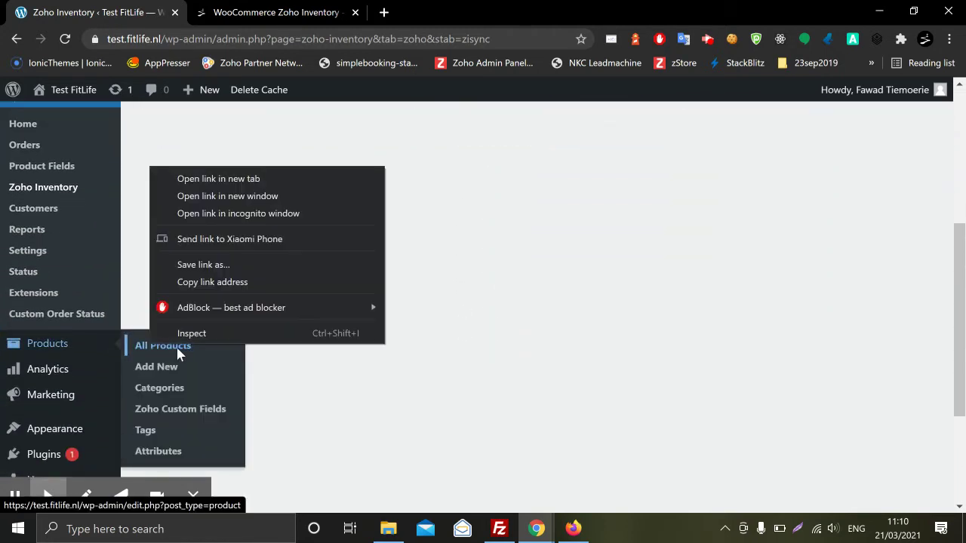
pyautogui.click(219, 177)
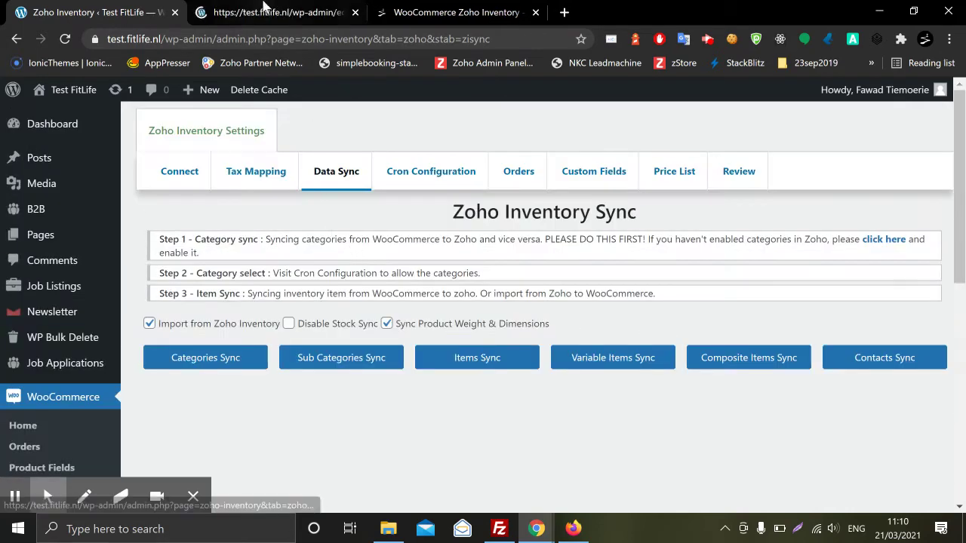
pyautogui.hotkey('ctrl', 'Tab')
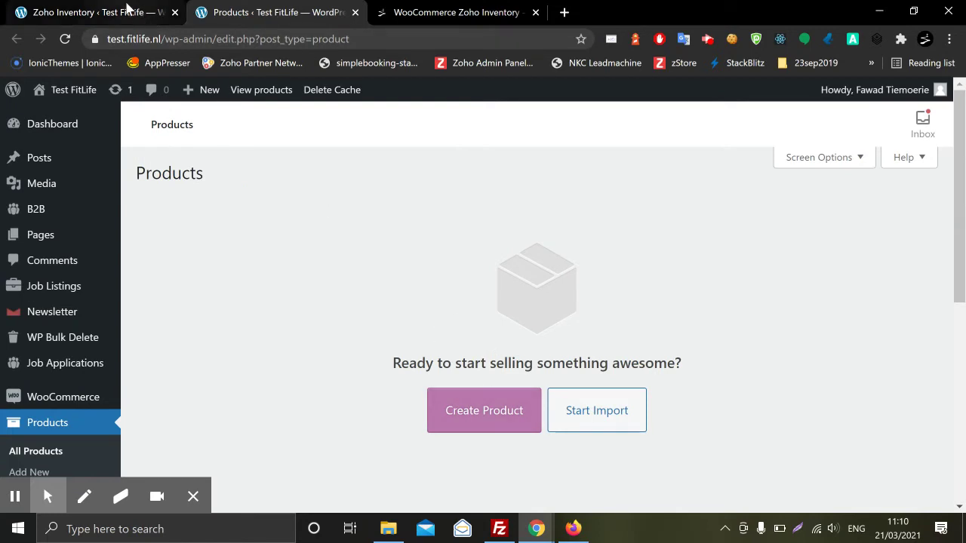
# Run the items sync from Zoho Inventory and reload the WooCommerce product list to check the imported items
pyautogui.click(94, 12)
pyautogui.click(473, 367)
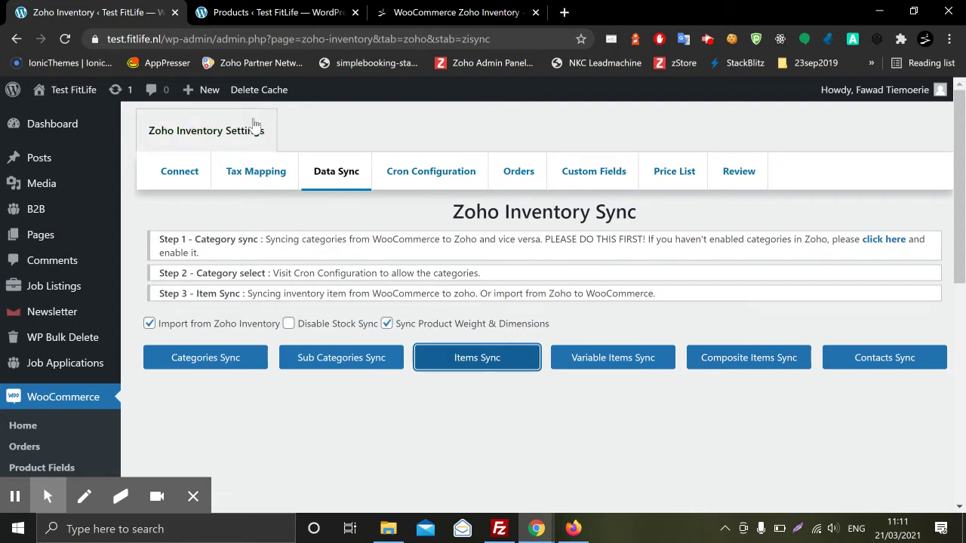
pyautogui.click(236, 21)
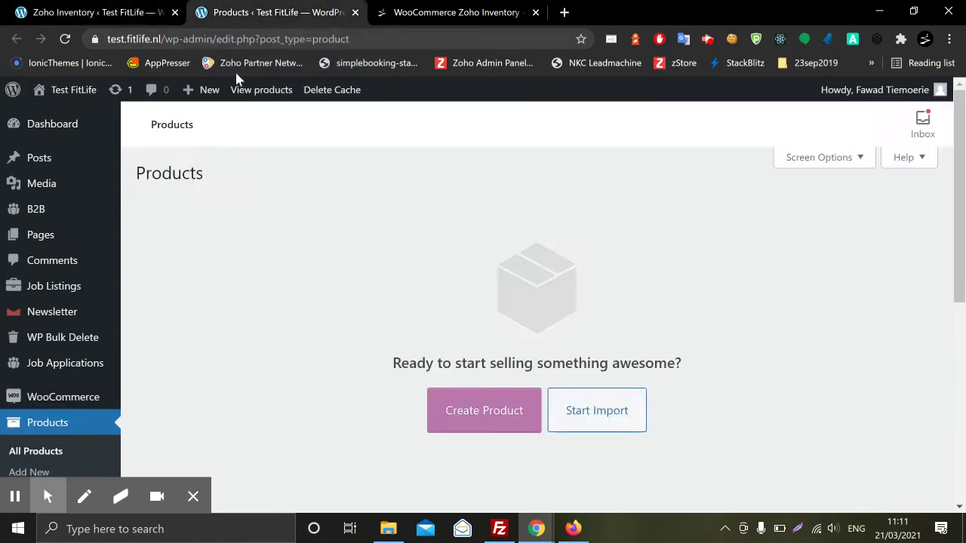
pyautogui.click(64, 39)
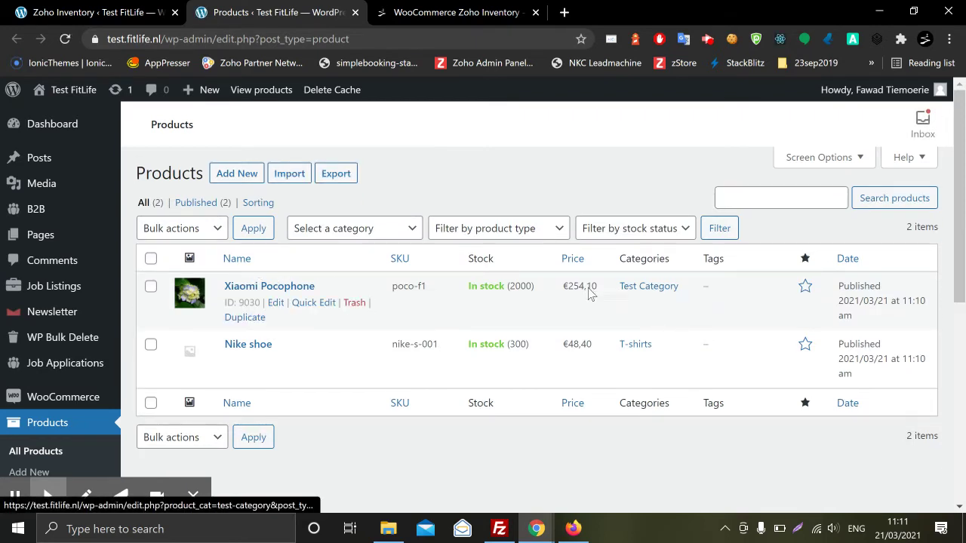
# Run the variable items sync and reload the product list to check the imported variable products
pyautogui.click(78, 8)
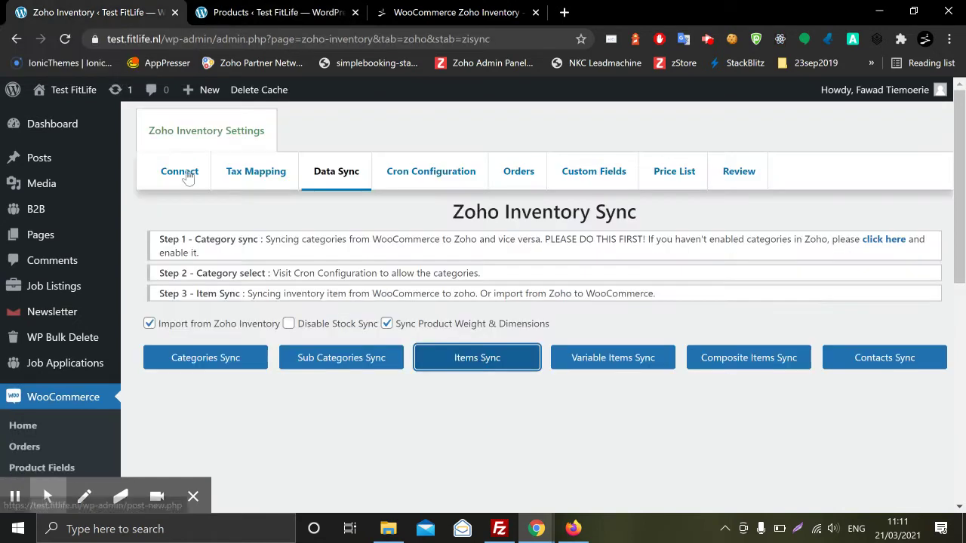
pyautogui.click(611, 359)
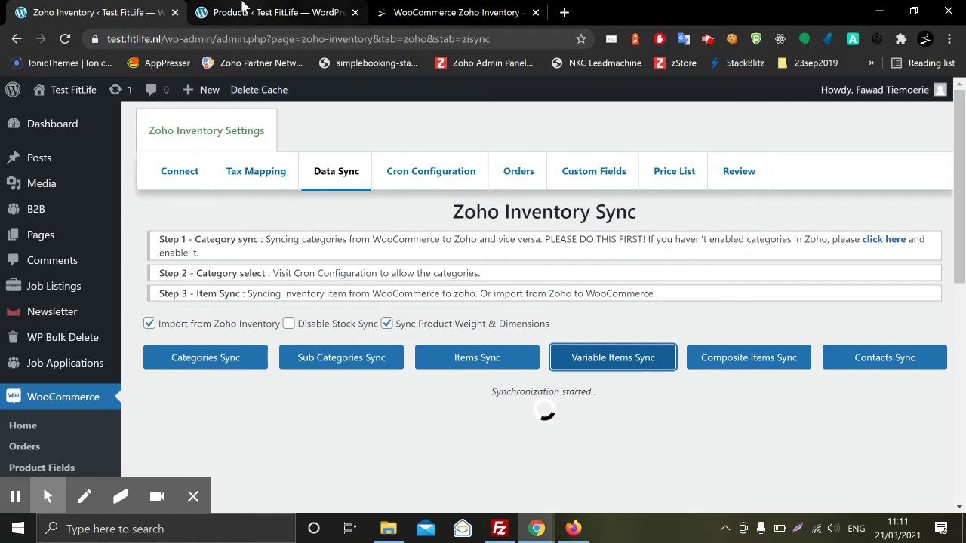
pyautogui.click(242, 6)
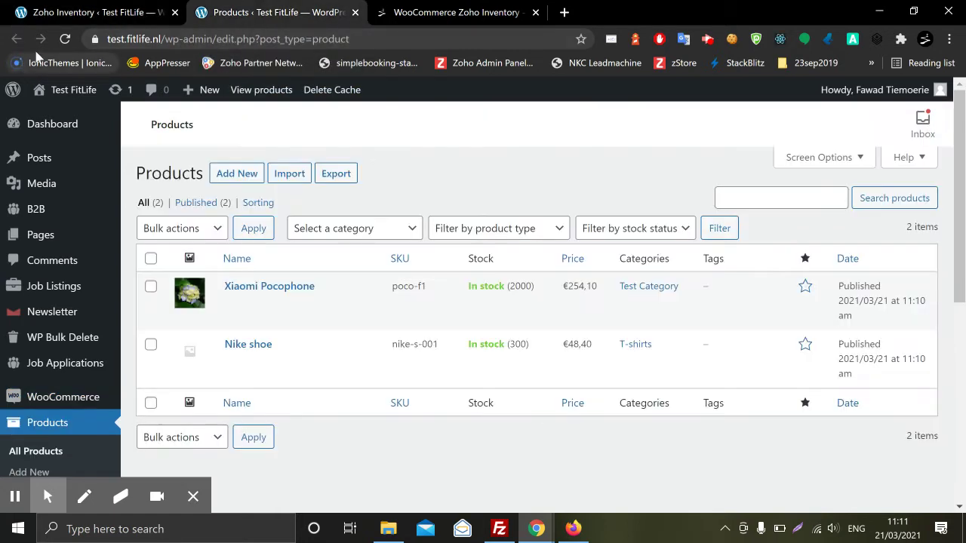
pyautogui.click(65, 39)
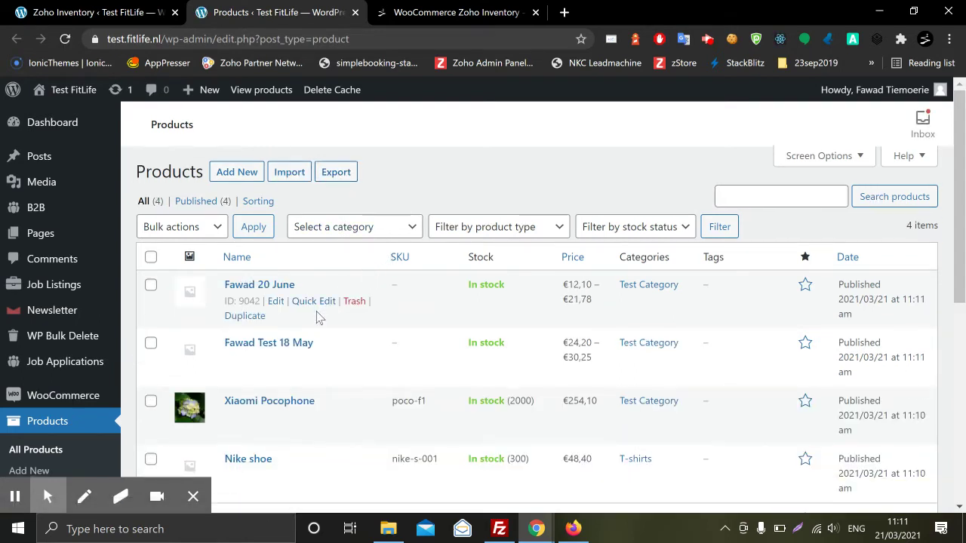
pyautogui.scroll(-1, 311, 273)
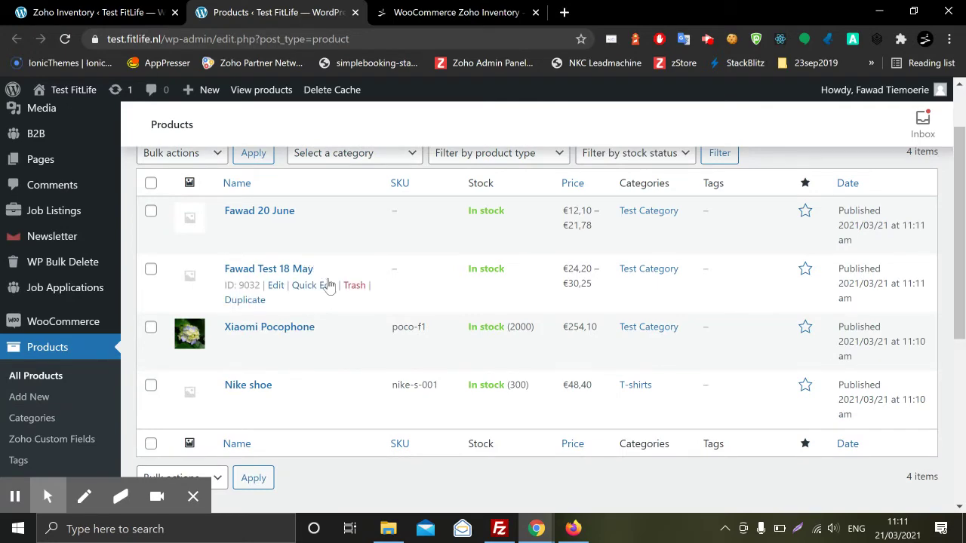
pyautogui.scroll(1, 321, 283)
# Return to the plugin's data sync settings and look through the variable items sync log
pyautogui.click(181, 8)
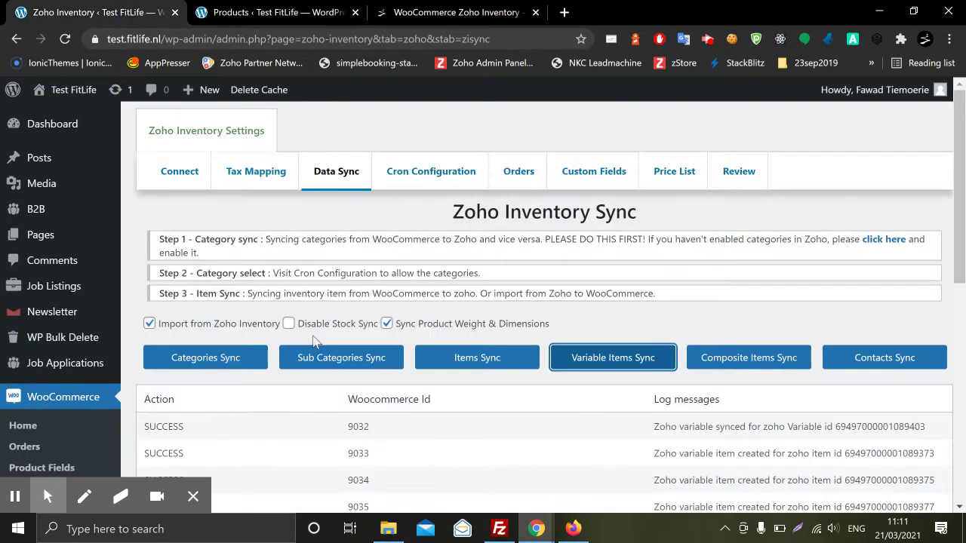
pyautogui.scroll(-2, 274, 326)
pyautogui.scroll(-1, 244, 328)
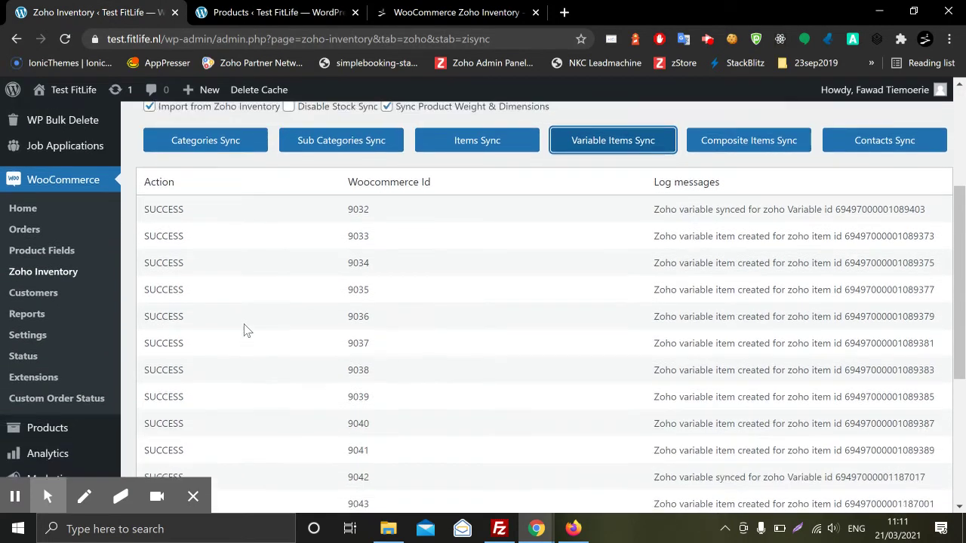
pyautogui.scroll(3, 259, 328)
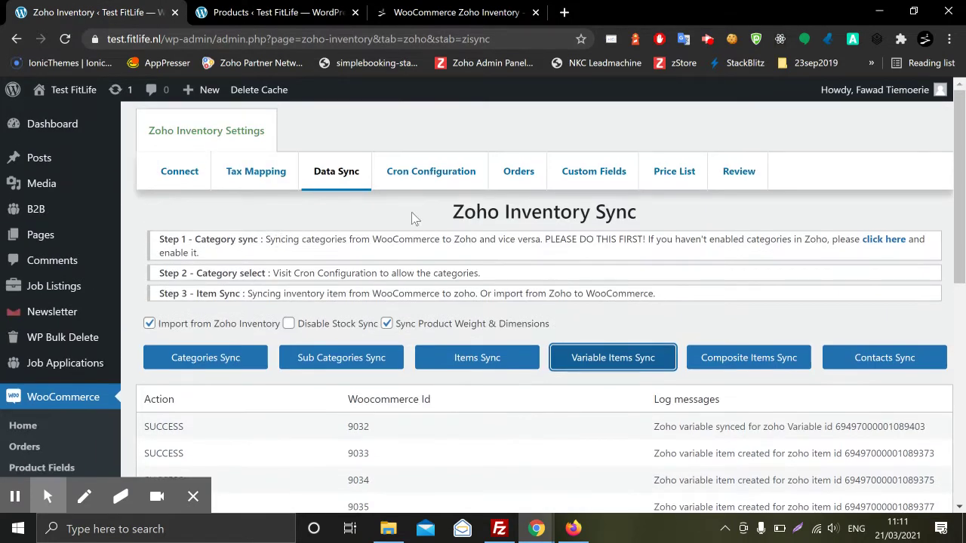
# Open the orders sync settings and read the options for disabling order sync and automatic sales order numbers
pyautogui.click(509, 179)
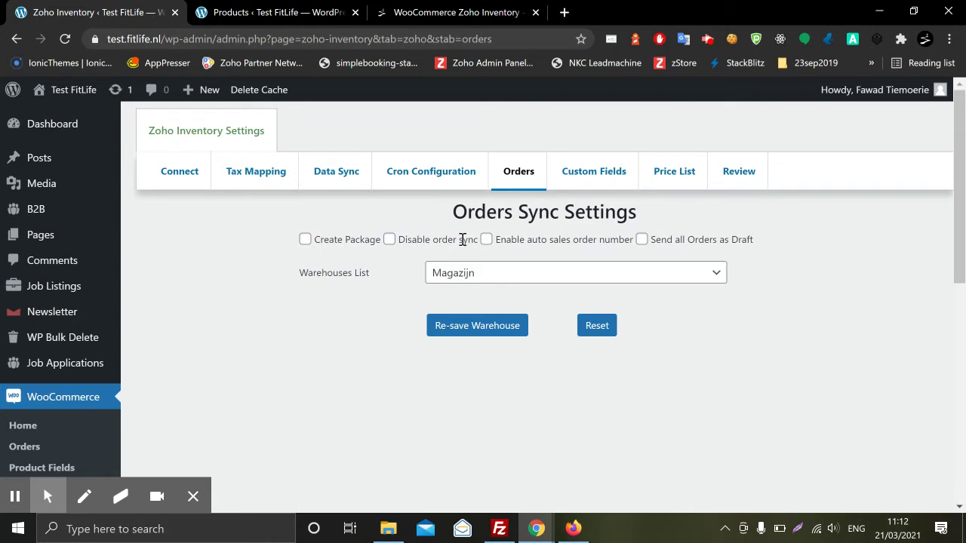
pyautogui.moveTo(463, 239); pyautogui.dragTo(398, 241)
pyautogui.click(417, 242)
pyautogui.moveTo(633, 239); pyautogui.dragTo(504, 239)
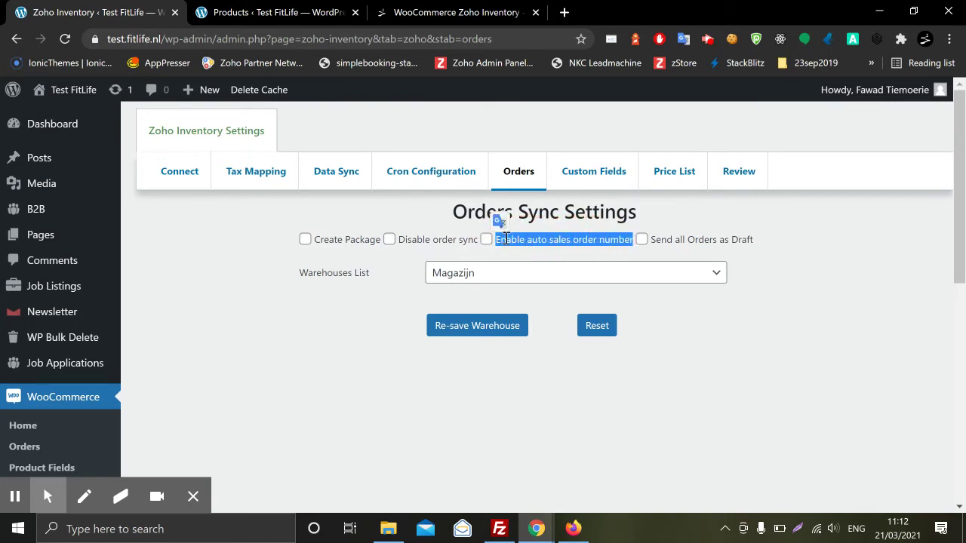
pyautogui.click(512, 240)
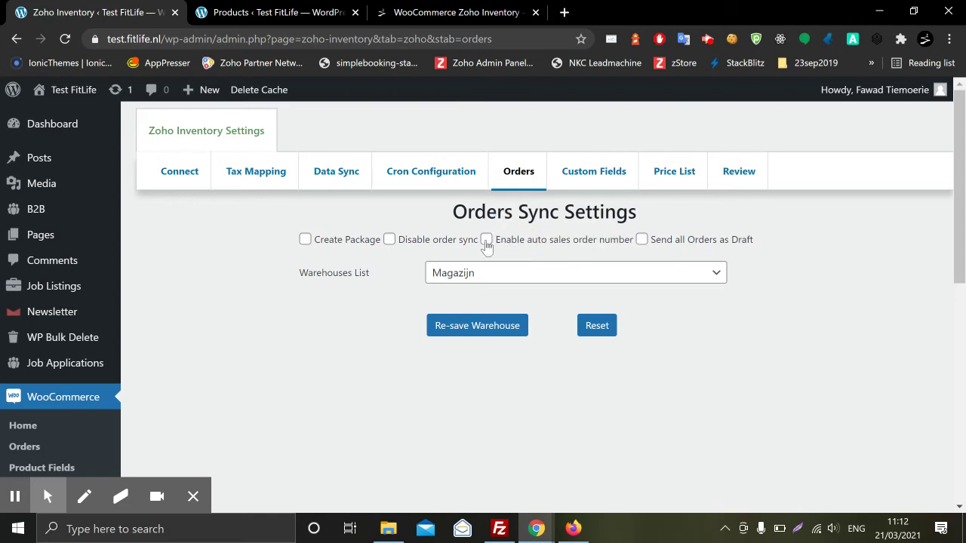
# Enable the auto sales order number option and save WC as the order prefix
pyautogui.click(486, 239)
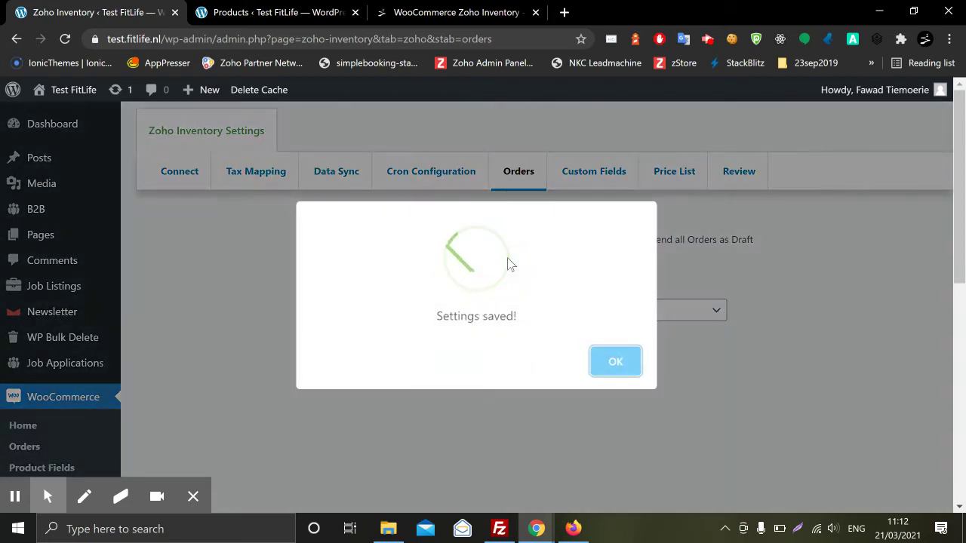
pyautogui.click(601, 368)
pyautogui.click(515, 275)
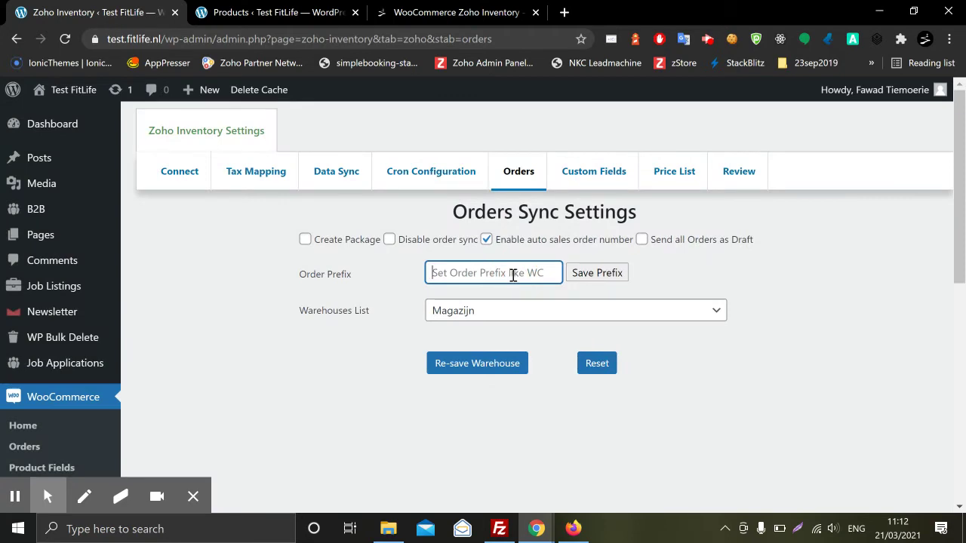
pyautogui.write('WC')
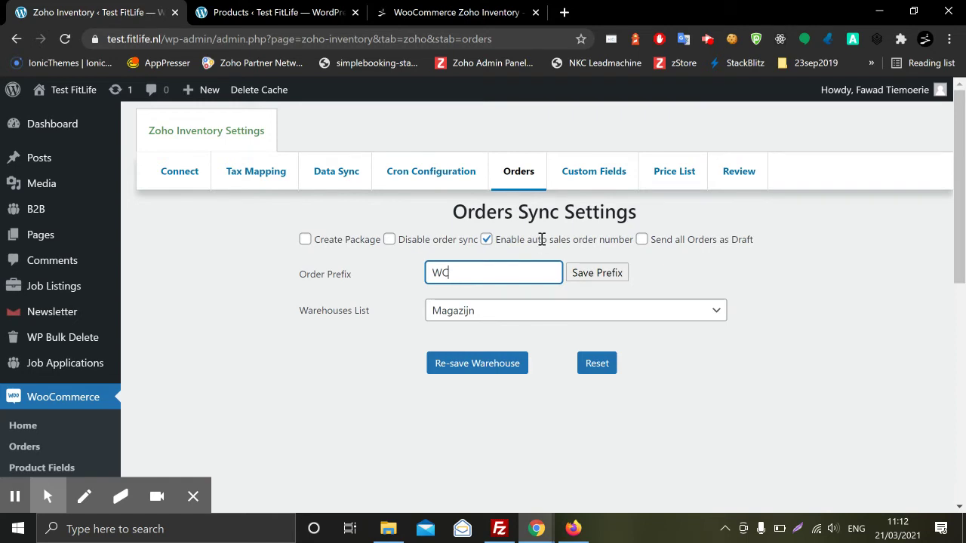
pyautogui.moveTo(519, 239); pyautogui.dragTo(606, 239)
pyautogui.click(543, 261)
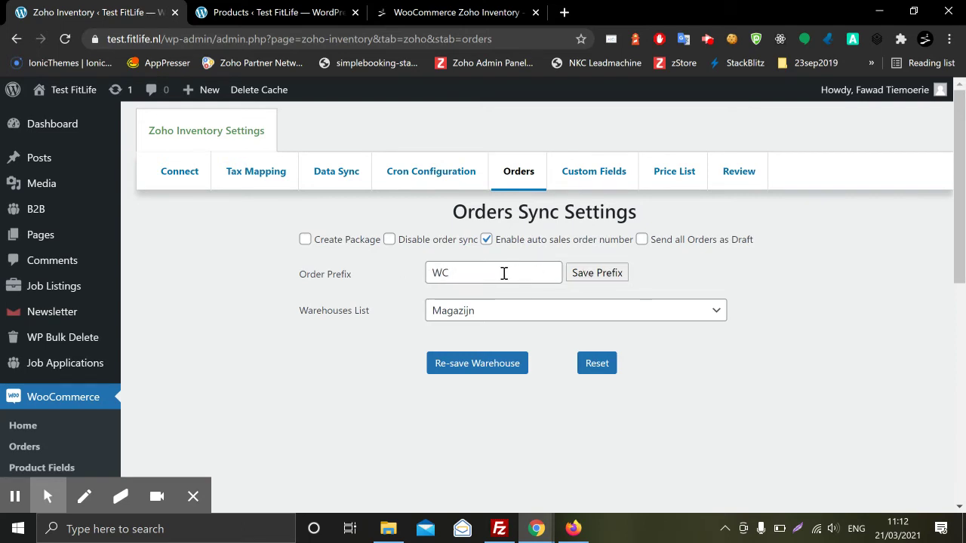
pyautogui.doubleClick(469, 273)
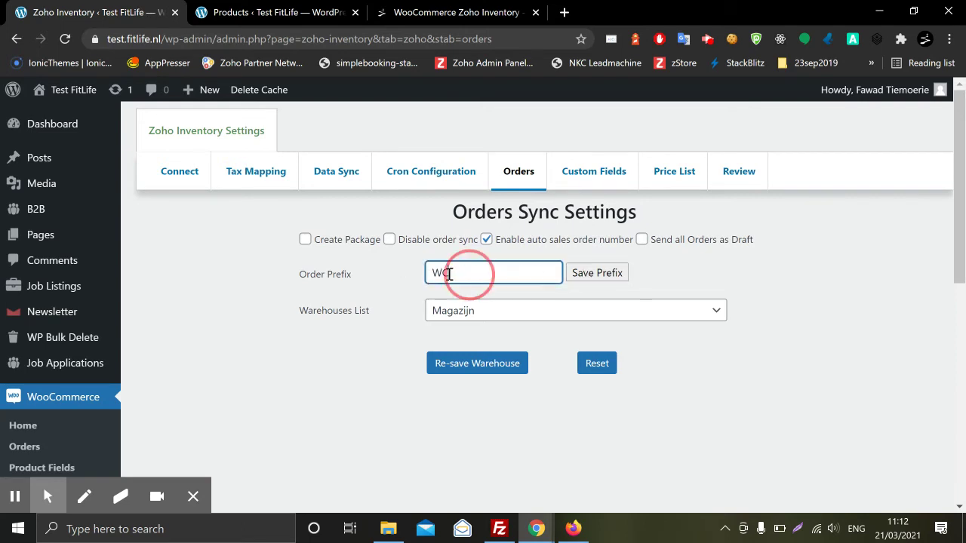
pyautogui.click(593, 279)
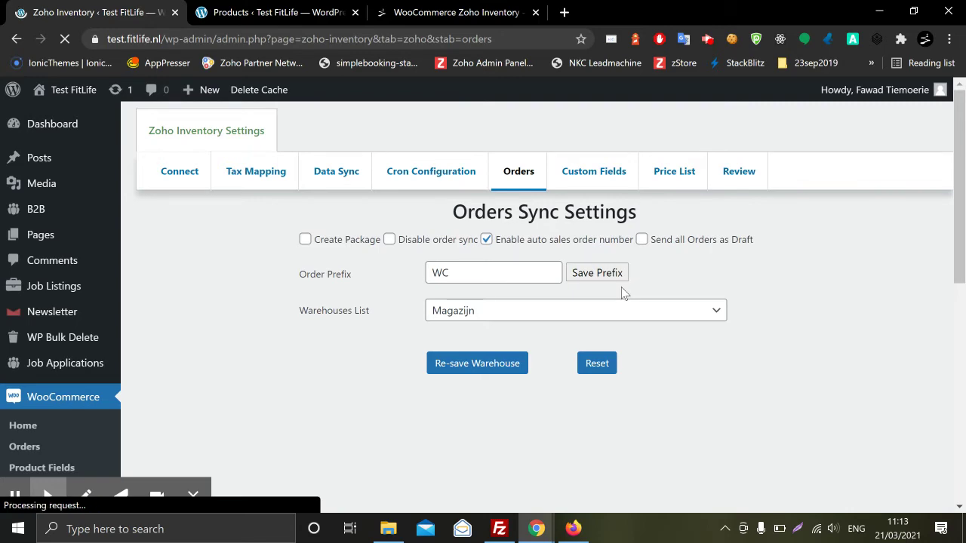
# Enable sending all orders as draft and choose Magazijn as the warehouse
pyautogui.click(641, 240)
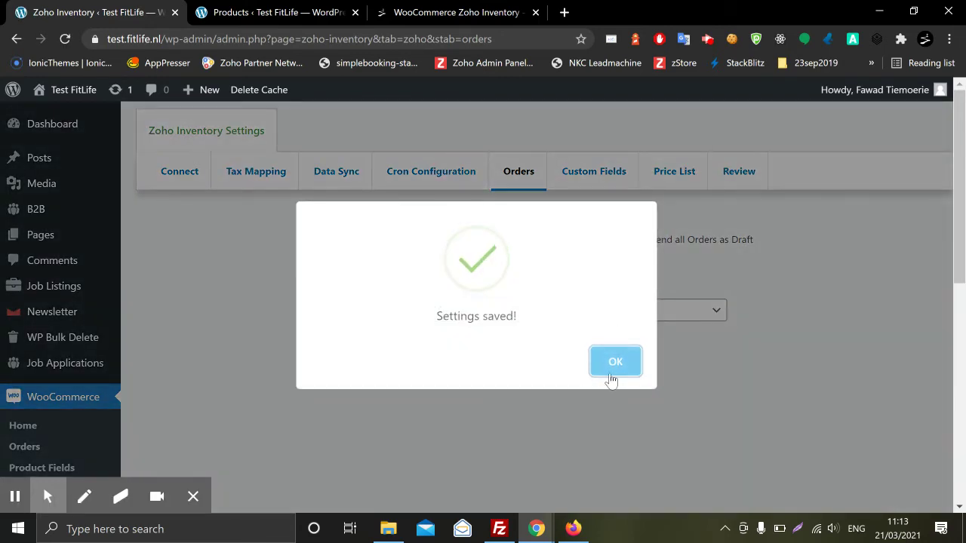
pyautogui.click(615, 362)
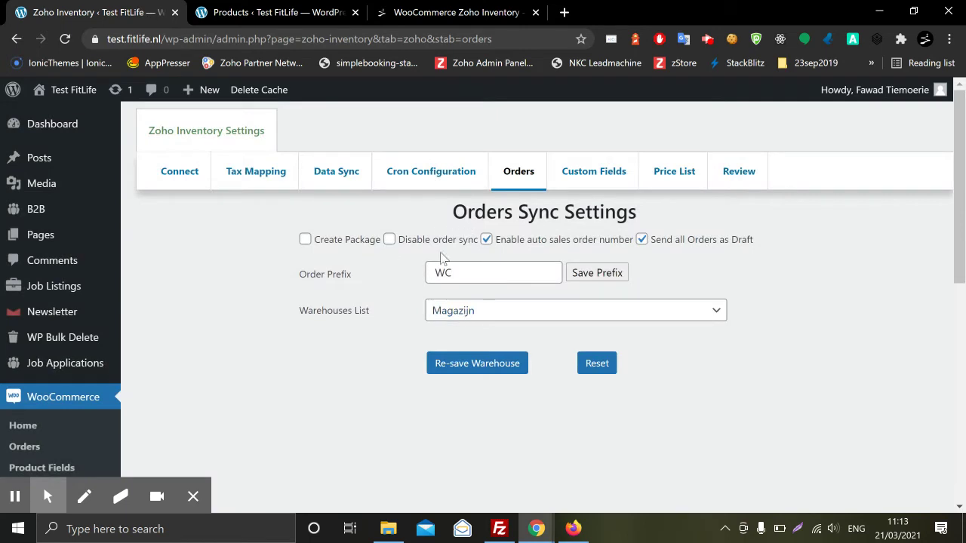
pyautogui.click(440, 311)
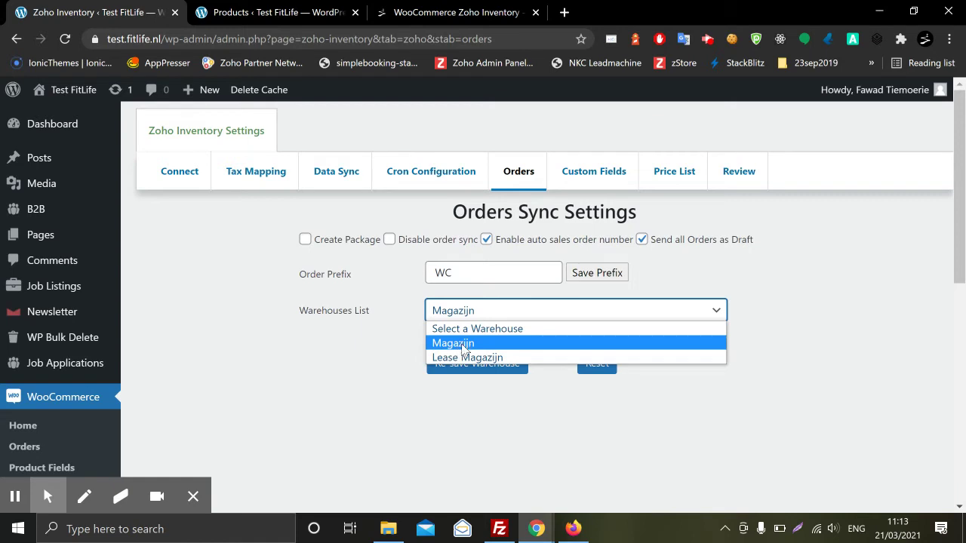
pyautogui.click(463, 346)
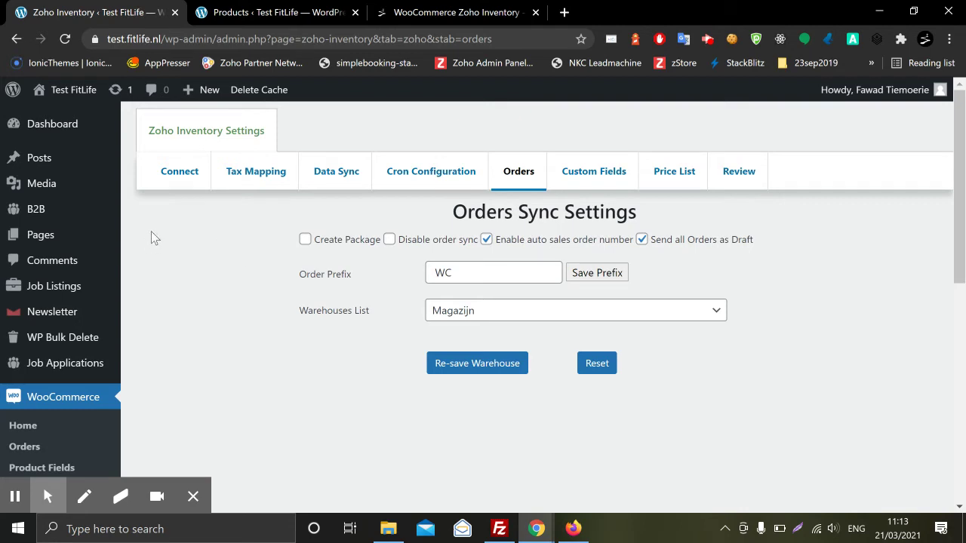
# Visit the Test FitLife storefront and look through the products on sale
pyautogui.moveTo(60, 95)
pyautogui.click(62, 115)
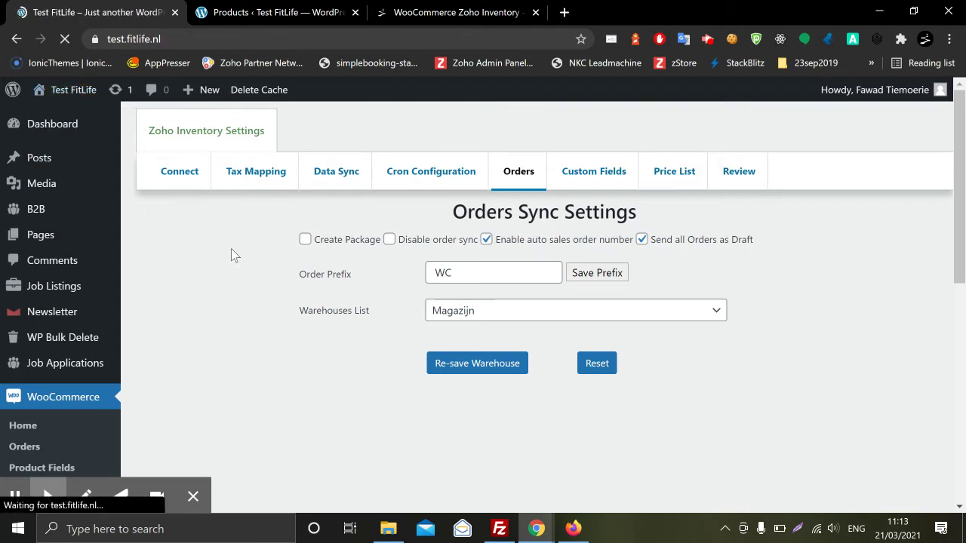
pyautogui.scroll(-3, 232, 250)
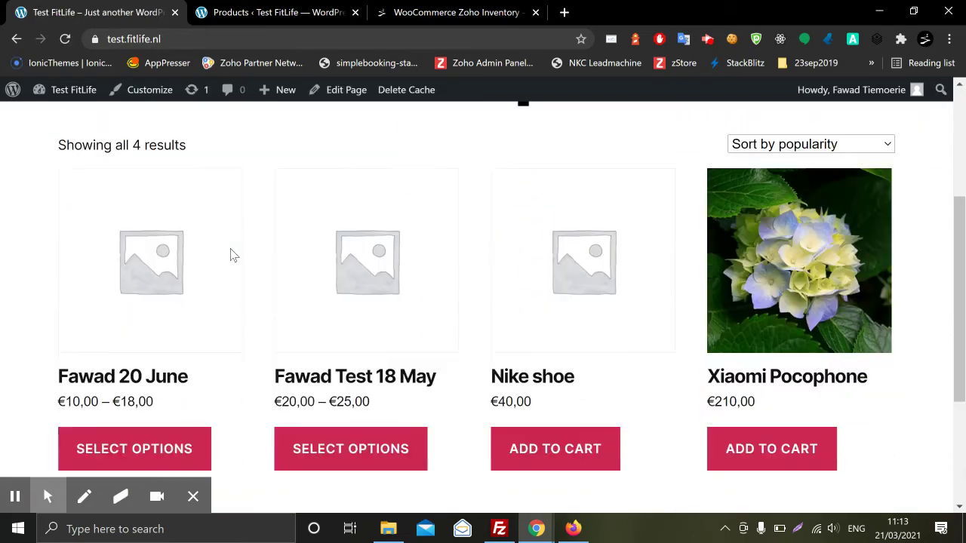
pyautogui.scroll(-2, 230, 256)
pyautogui.scroll(2, 230, 257)
pyautogui.scroll(-1, 619, 366)
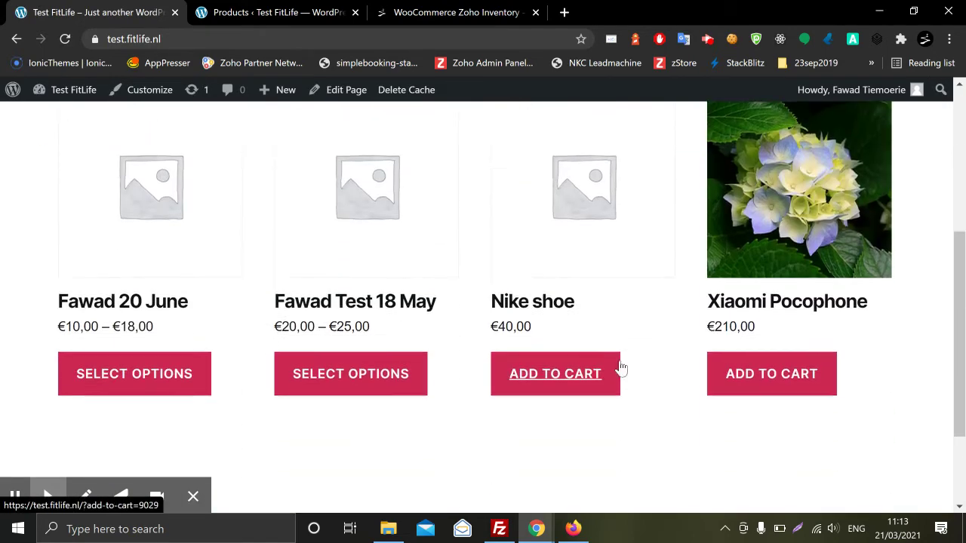
# Add the Xiaomi Pocophone to the cart, raise its quantity to 2 and update the cart
pyautogui.click(754, 387)
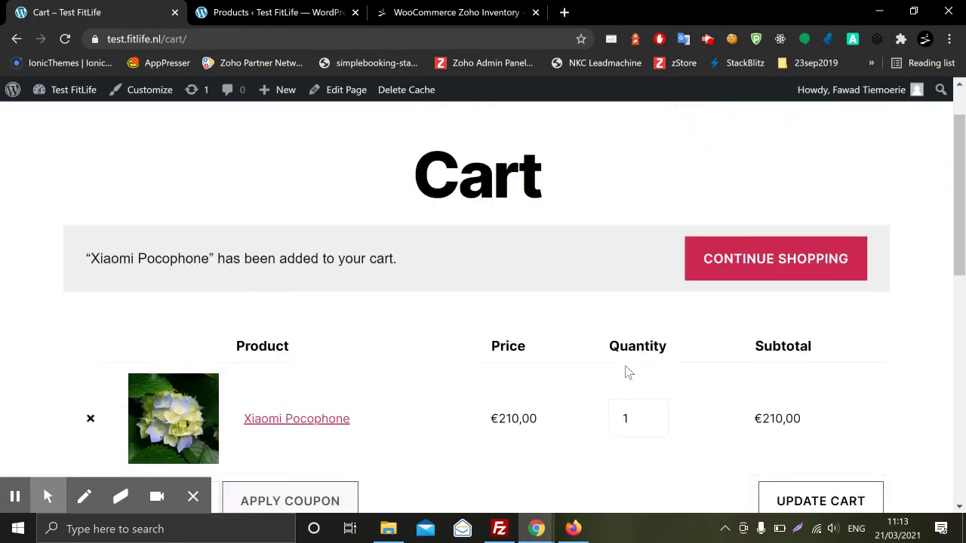
pyautogui.scroll(-2, 625, 370)
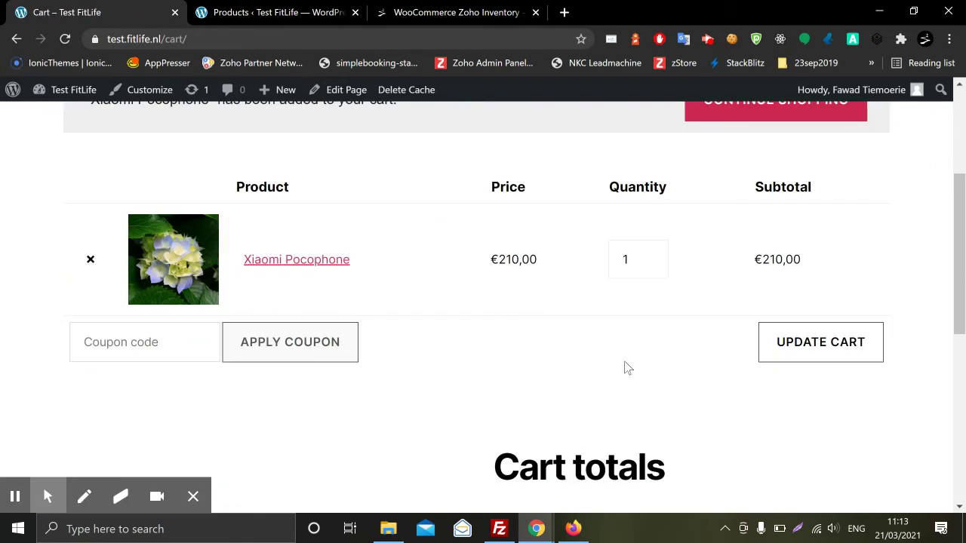
pyautogui.click(649, 257)
pyautogui.scroll(-2, 596, 377)
pyautogui.scroll(1, 757, 278)
pyautogui.click(780, 279)
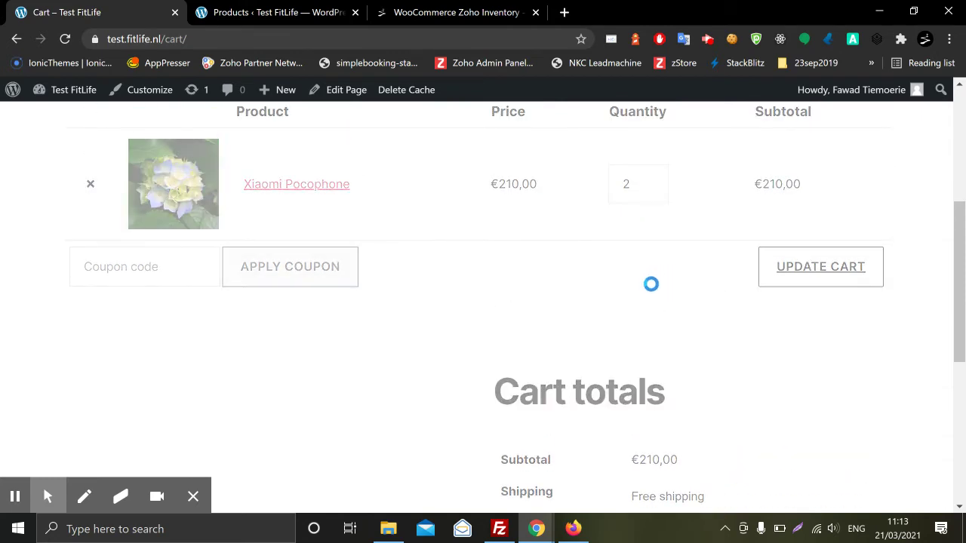
# Check the cart totals and proceed to checkout to the billing details and order summary
pyautogui.scroll(-5, 550, 349)
pyautogui.scroll(5, 562, 358)
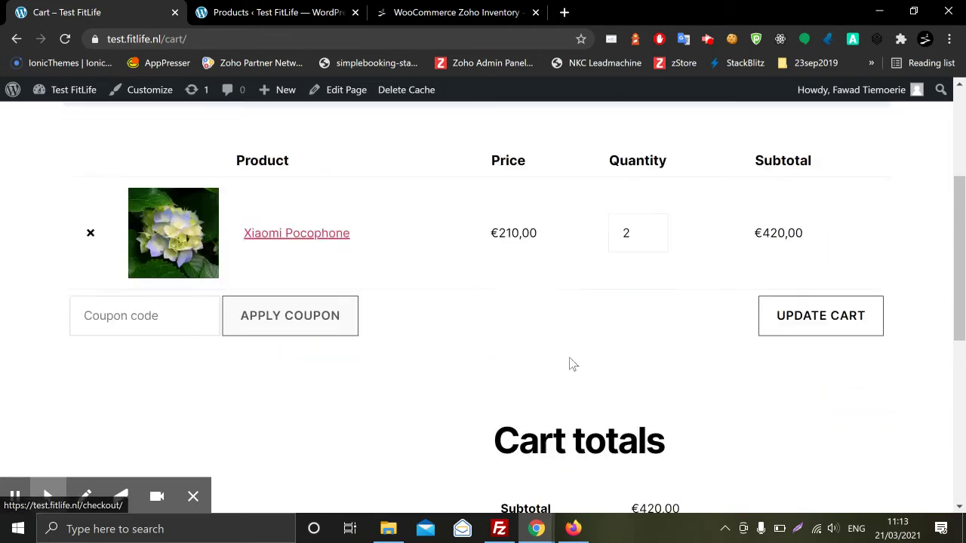
pyautogui.scroll(1, 569, 364)
pyautogui.scroll(-5, 570, 366)
pyautogui.click(574, 440)
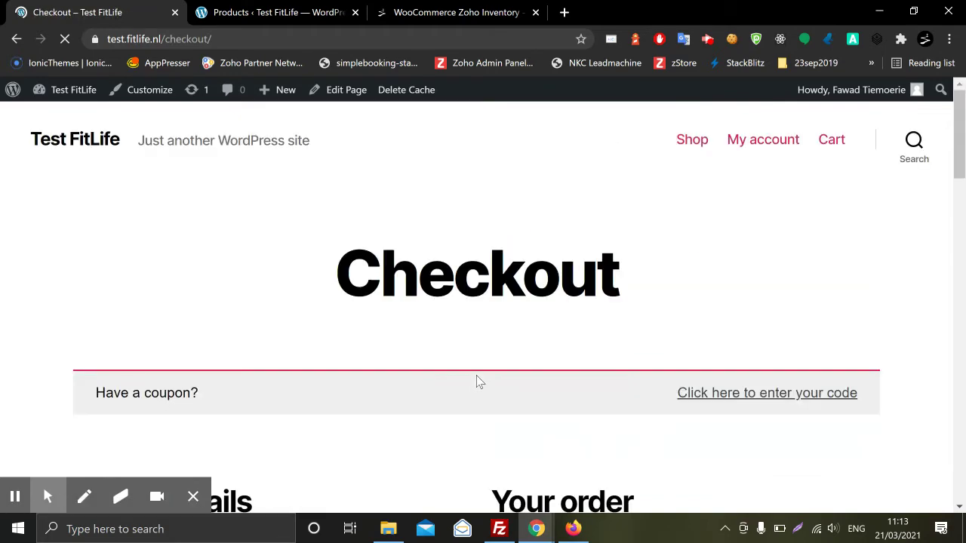
pyautogui.scroll(-4, 476, 382)
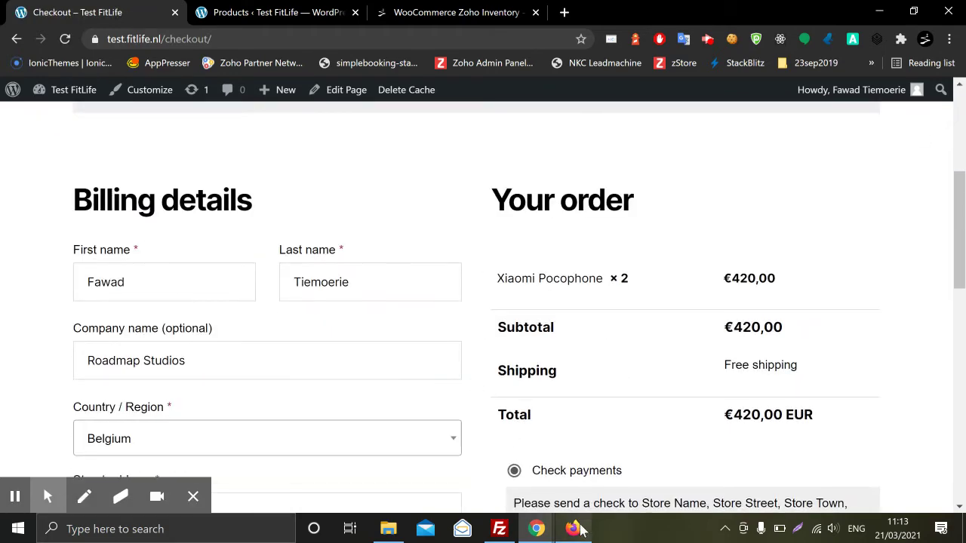
# Switch to Zoho Inventory in Firefox, leave its settings and open the sales orders list
pyautogui.click(575, 528)
pyautogui.click(35, 117)
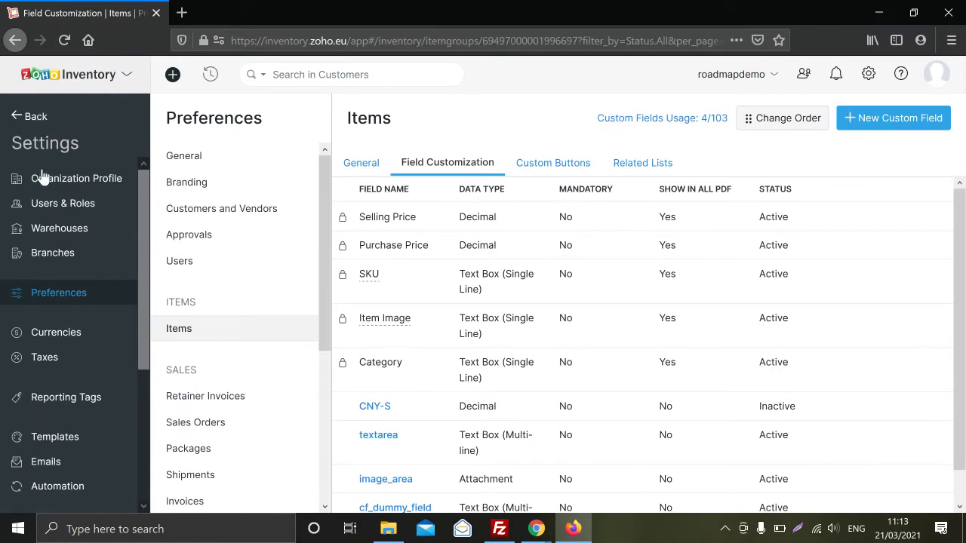
pyautogui.click(59, 400)
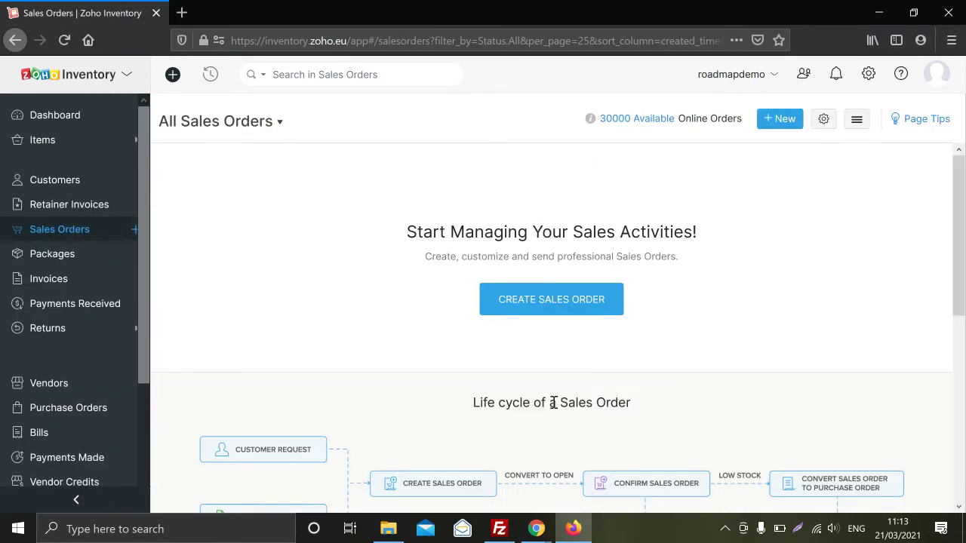
# Return to the store's checkout page in Chrome and place the order with check payments
pyautogui.hotkey('alt', 'Tab')
pyautogui.scroll(-3, 567, 383)
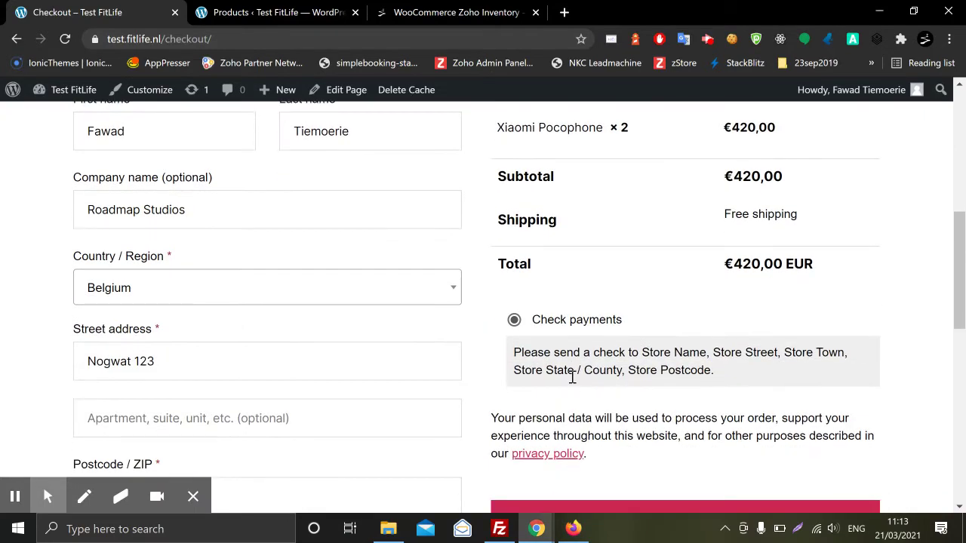
pyautogui.scroll(-3, 572, 378)
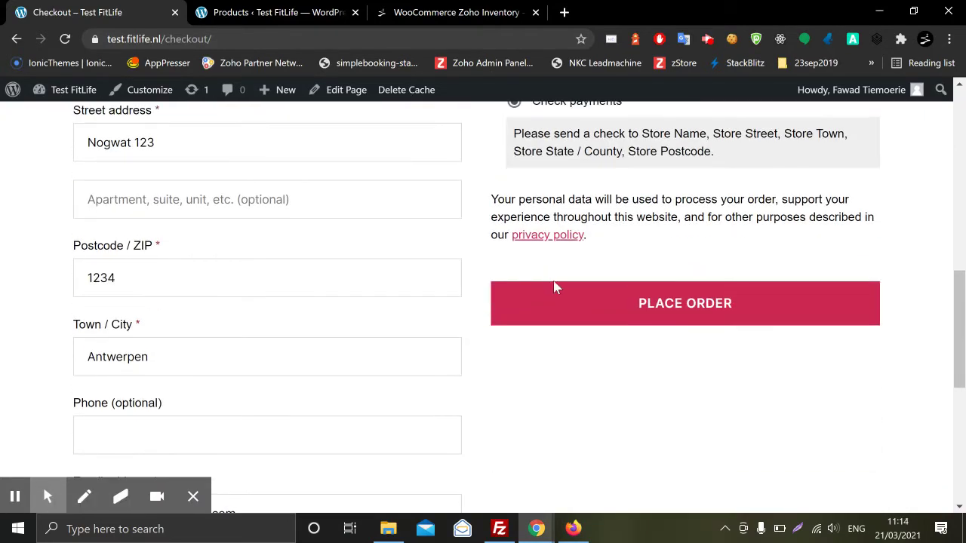
pyautogui.scroll(1, 581, 339)
pyautogui.click(603, 388)
pyautogui.scroll(2, 465, 349)
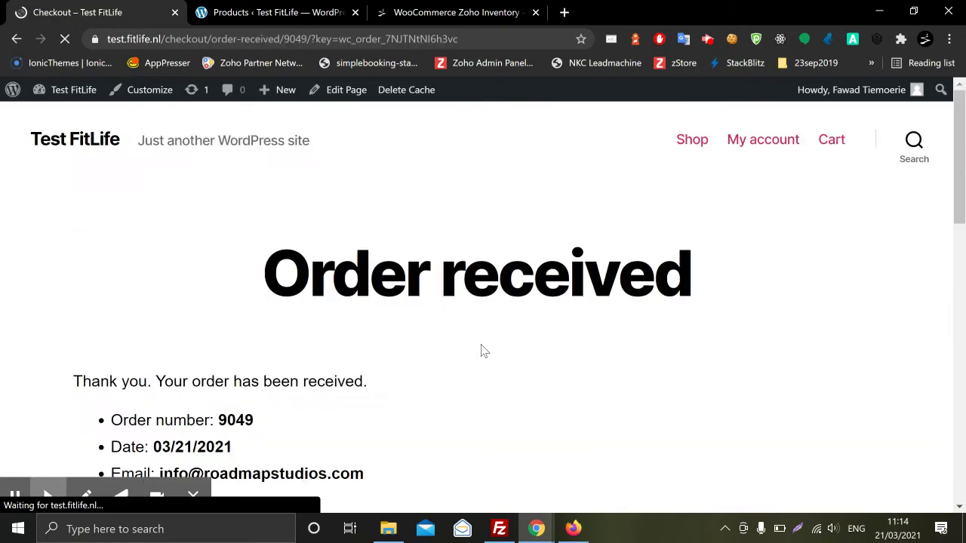
# Check the order number on the confirmation page and refresh the sales orders list in Zoho Inventory
pyautogui.scroll(-2, 275, 325)
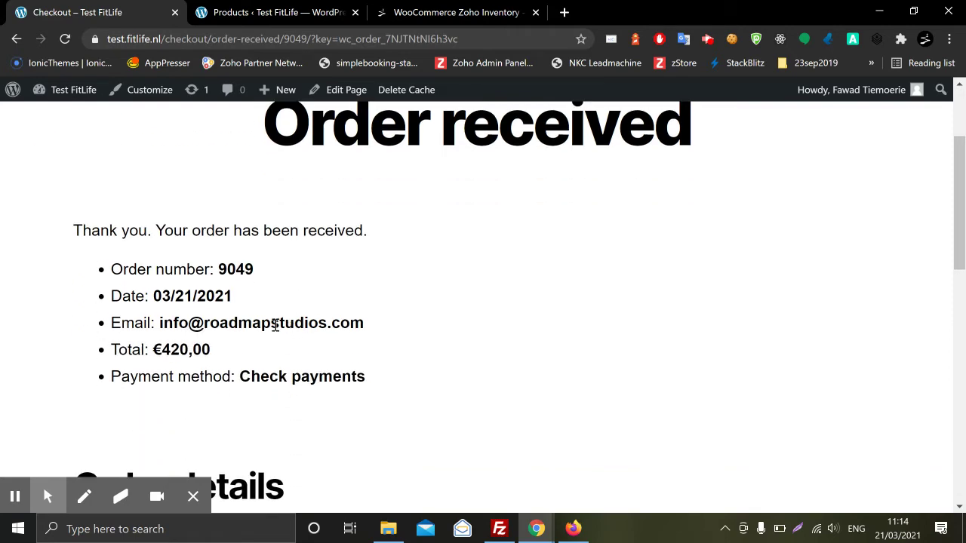
pyautogui.doubleClick(226, 269)
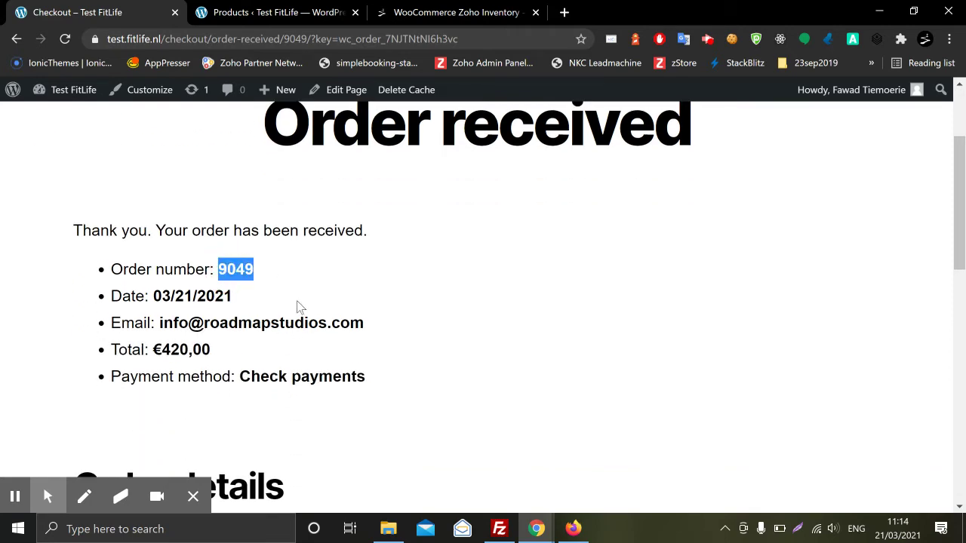
pyautogui.click(573, 528)
pyautogui.click(65, 41)
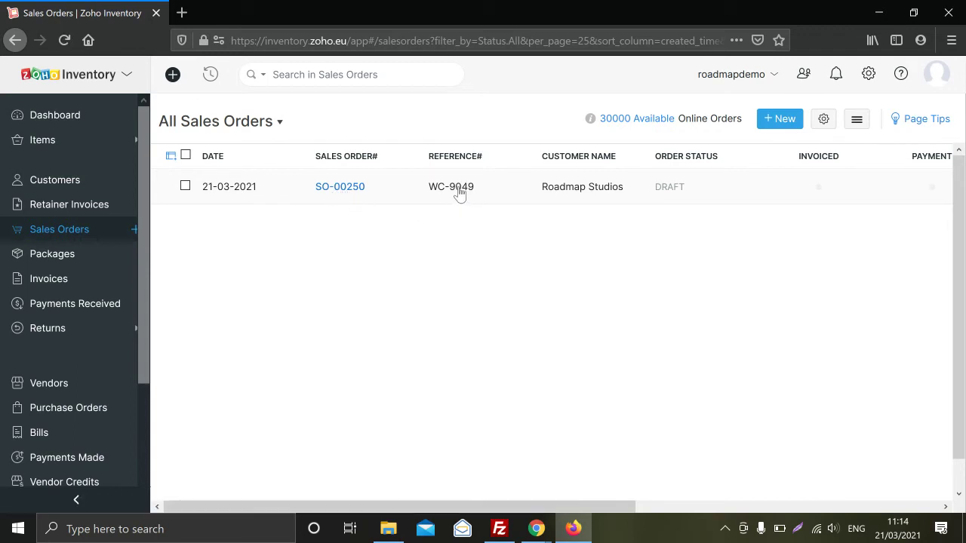
# Open the newly synced sales order and check its billing and shipping addresses
pyautogui.click(504, 203)
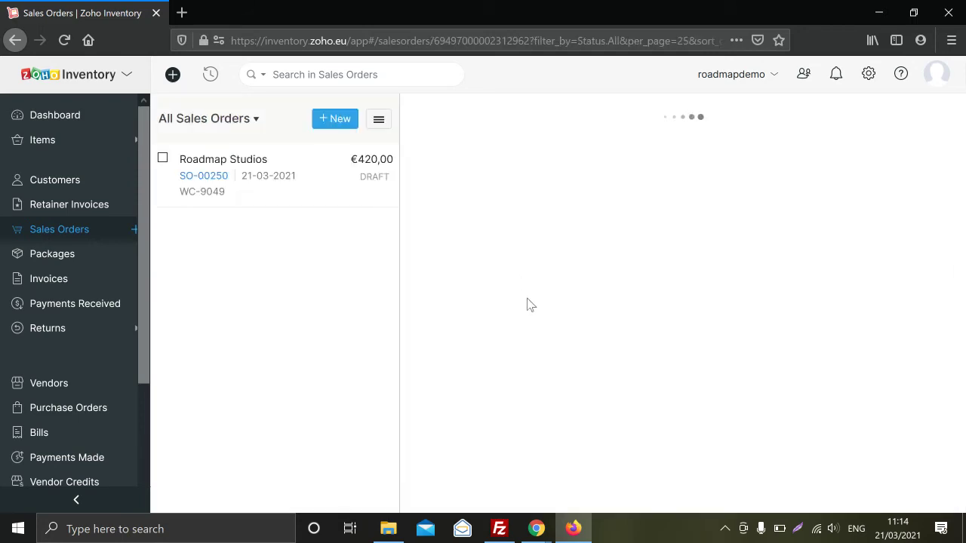
pyautogui.scroll(-3, 554, 328)
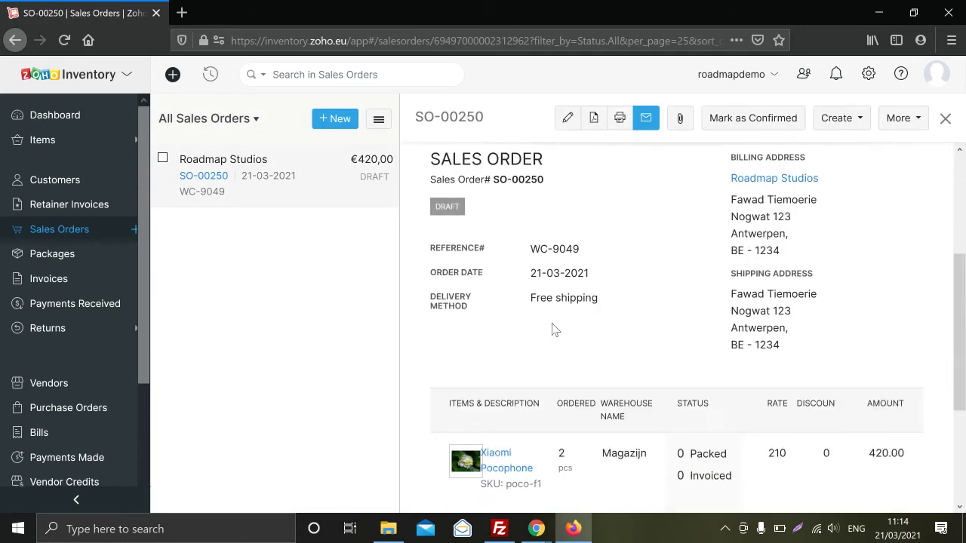
pyautogui.scroll(1, 543, 327)
pyautogui.moveTo(793, 323); pyautogui.dragTo(721, 252)
pyautogui.click(770, 397)
pyautogui.moveTo(782, 420); pyautogui.dragTo(728, 364)
pyautogui.click(682, 383)
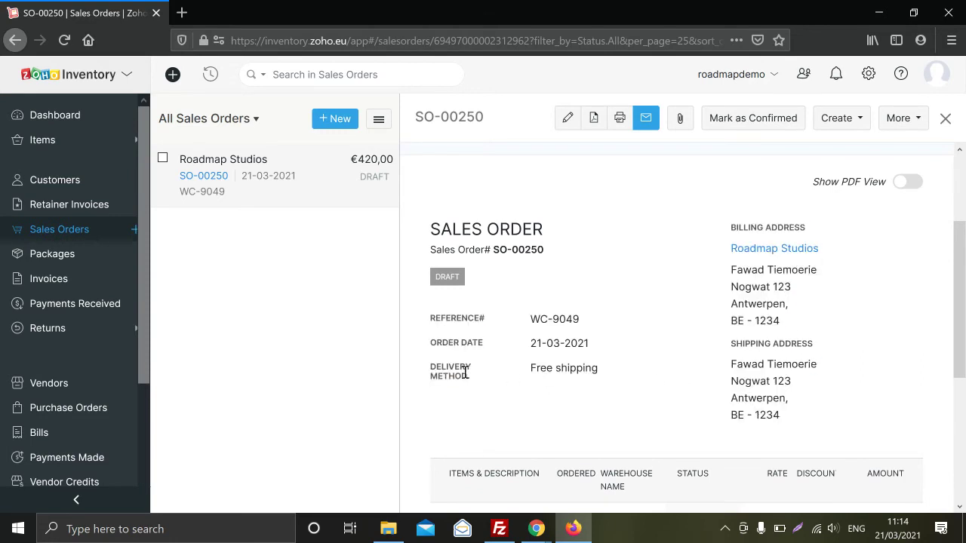
# Check the sales order's delivery method and the ordered quantity of the Xiaomi Pocophone
pyautogui.moveTo(434, 371); pyautogui.dragTo(601, 371)
pyautogui.click(647, 382)
pyautogui.scroll(-3, 647, 383)
pyautogui.scroll(-1, 645, 384)
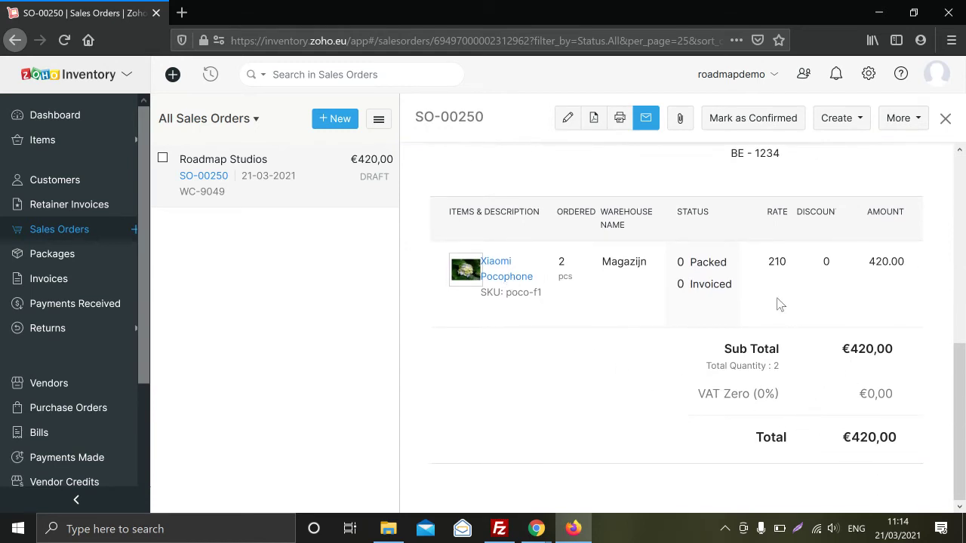
pyautogui.moveTo(563, 276); pyautogui.dragTo(572, 272)
pyautogui.click(601, 279)
# Switch back to the store's order confirmation in Chrome and compare its order number and product quantity
pyautogui.click(536, 528)
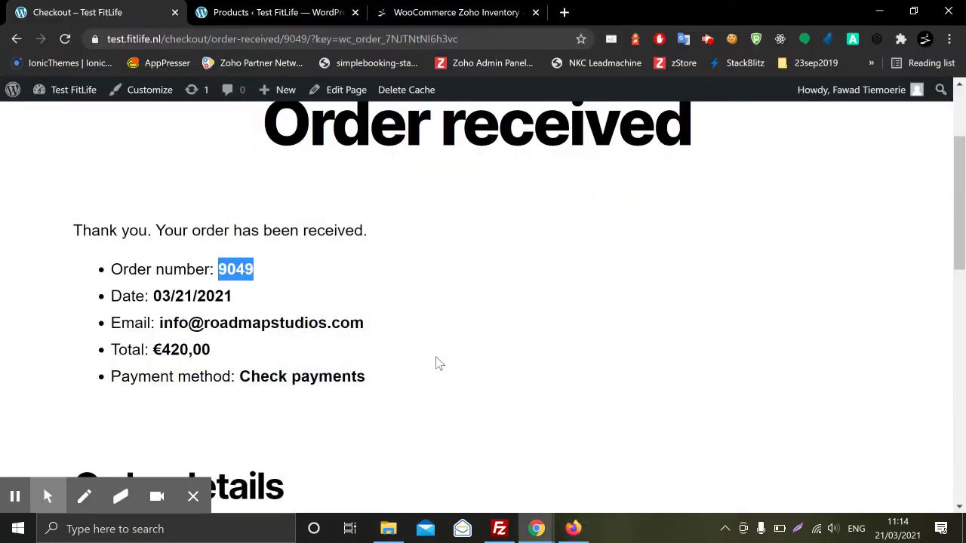
pyautogui.click(420, 361)
pyautogui.moveTo(166, 273); pyautogui.dragTo(216, 274)
pyautogui.scroll(-4, 370, 295)
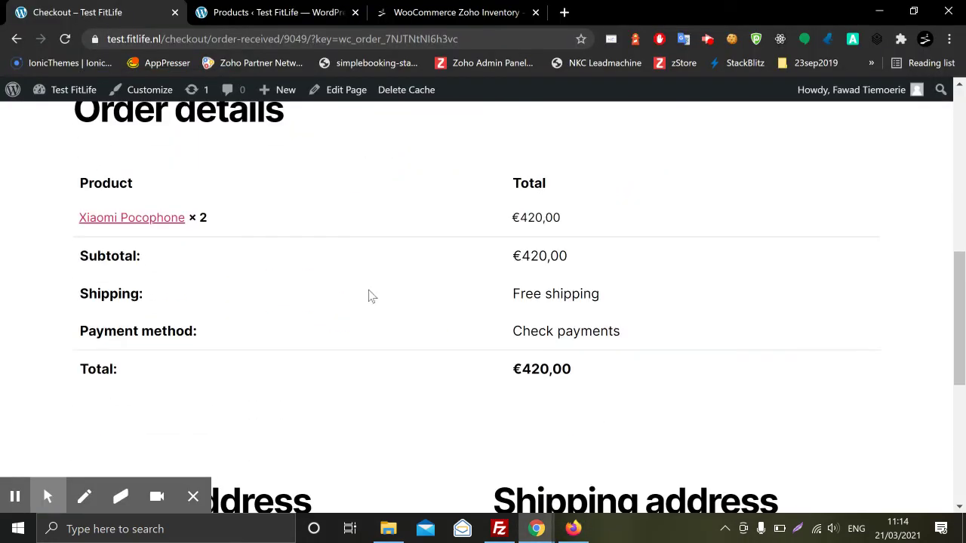
pyautogui.click(369, 290)
pyautogui.doubleClick(200, 227)
pyautogui.click(268, 236)
pyautogui.scroll(5, 350, 262)
# Open the WooCommerce orders list in the WordPress admin and check the order's Zoho Sync status
pyautogui.moveTo(76, 94)
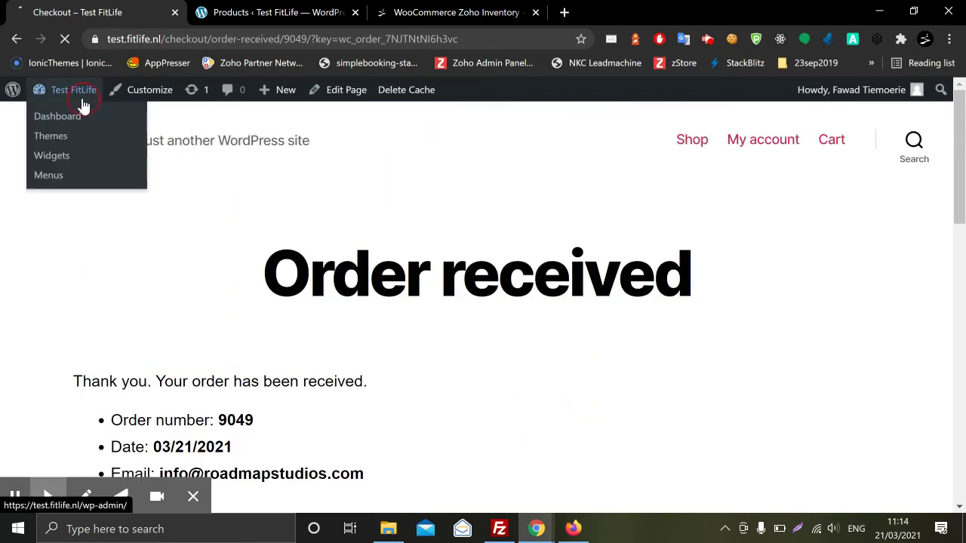
pyautogui.click(48, 175)
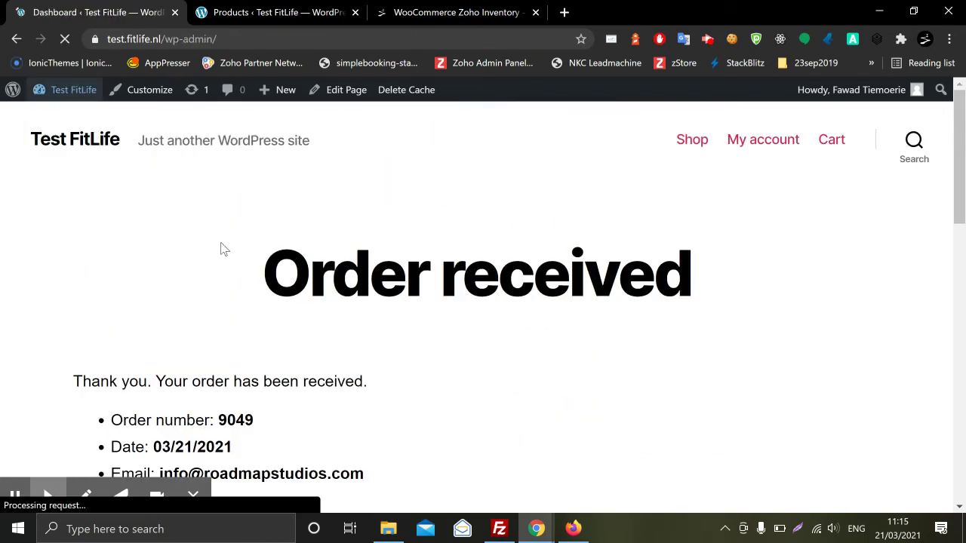
pyautogui.scroll(-2, 221, 248)
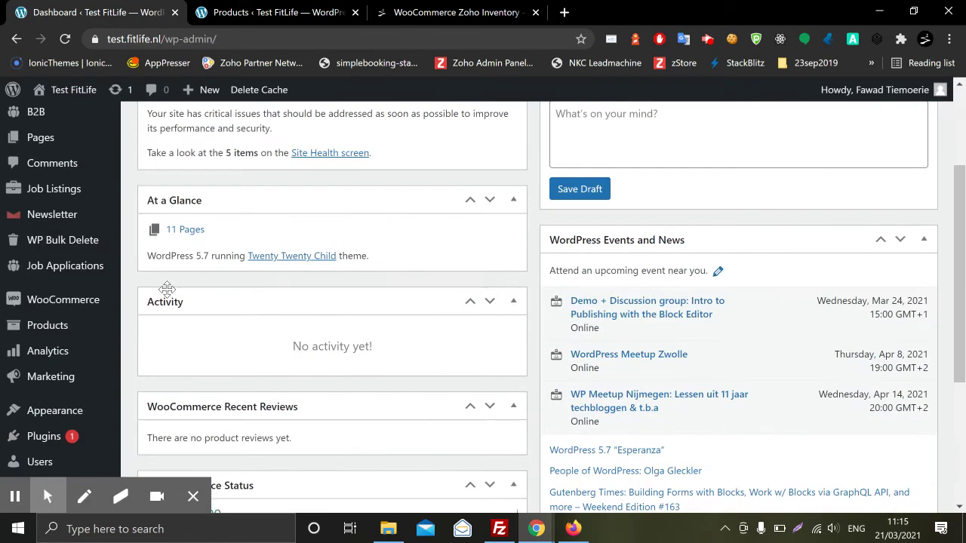
pyautogui.moveTo(113, 301)
pyautogui.click(151, 304)
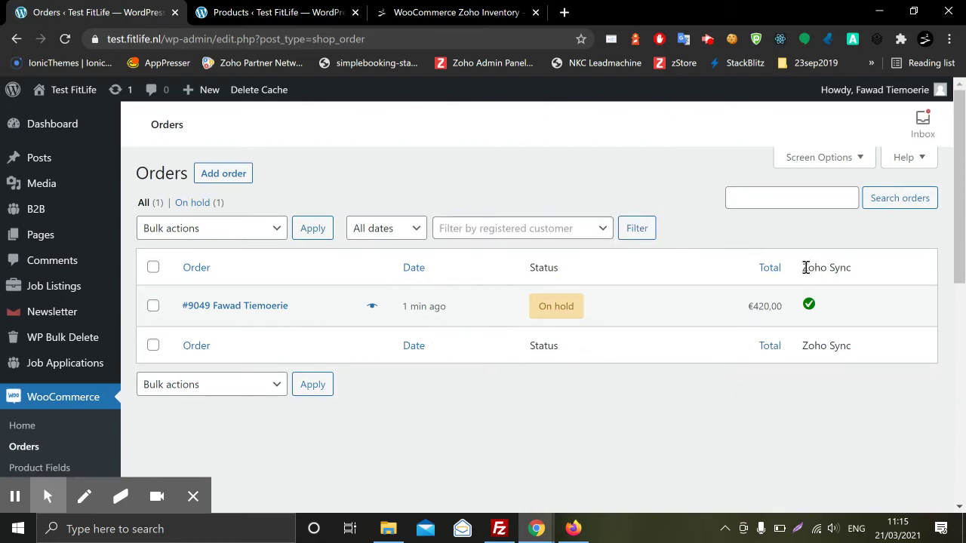
pyautogui.moveTo(805, 268); pyautogui.dragTo(860, 298)
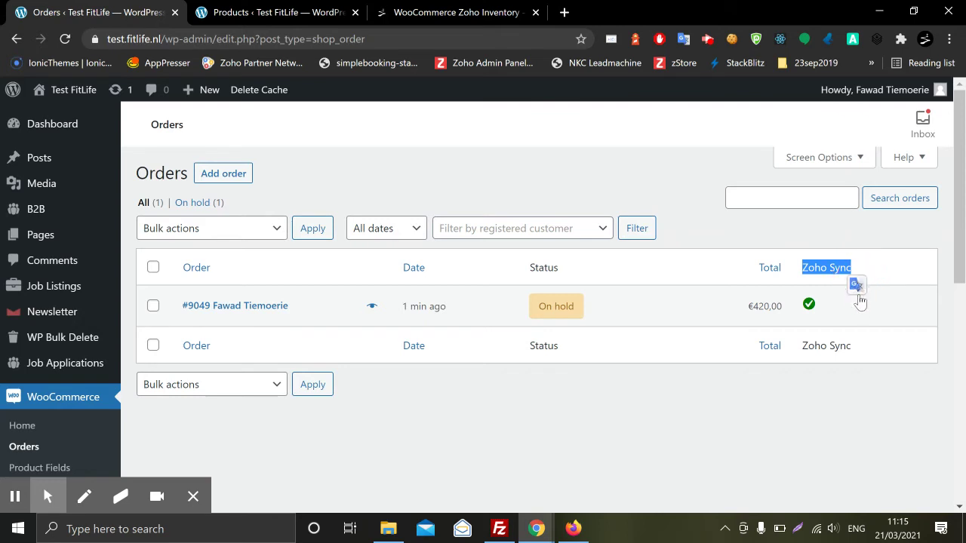
pyautogui.click(815, 268)
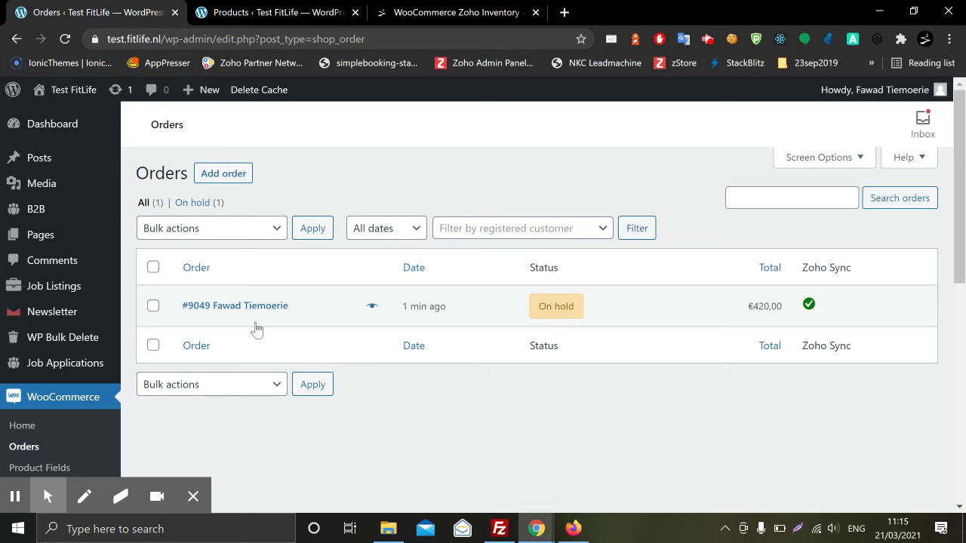
# Open the order for editing and examine its details, order notes and the Sync Order to Zoho option
pyautogui.click(255, 306)
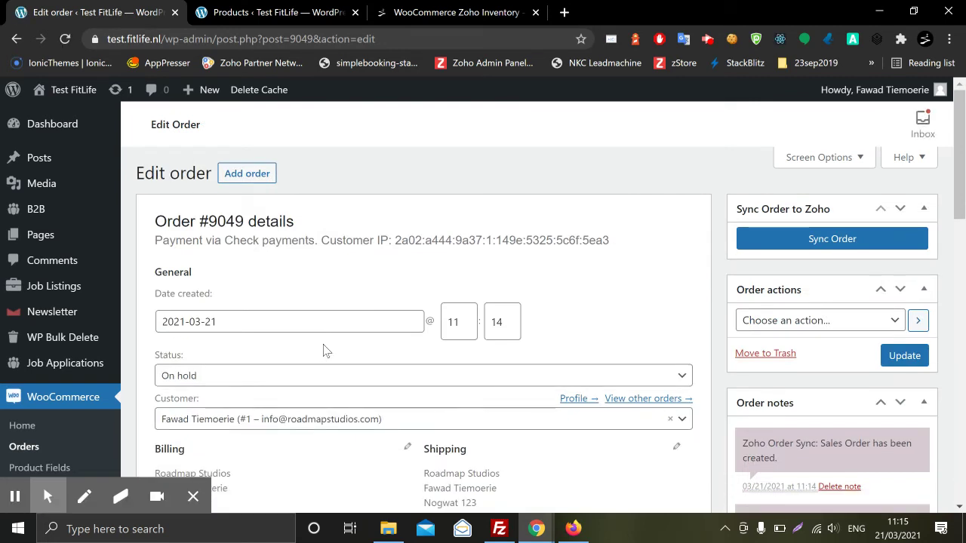
pyautogui.scroll(-1, 326, 351)
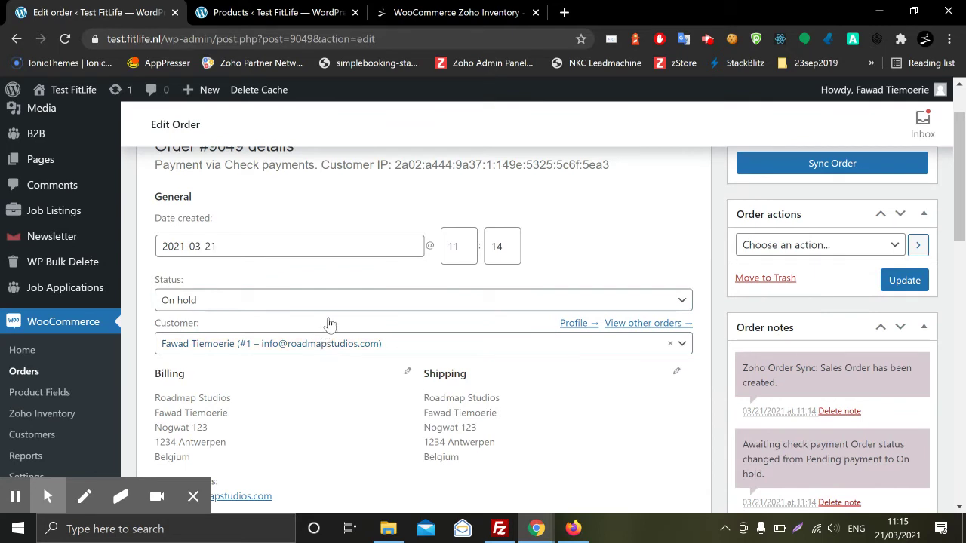
pyautogui.scroll(-1, 332, 343)
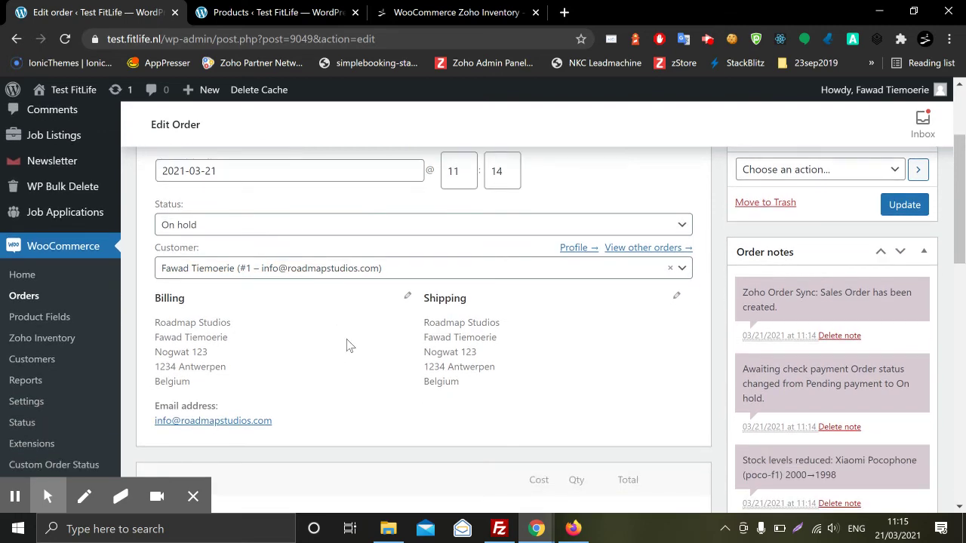
pyautogui.scroll(-2, 347, 345)
pyautogui.scroll(4, 347, 347)
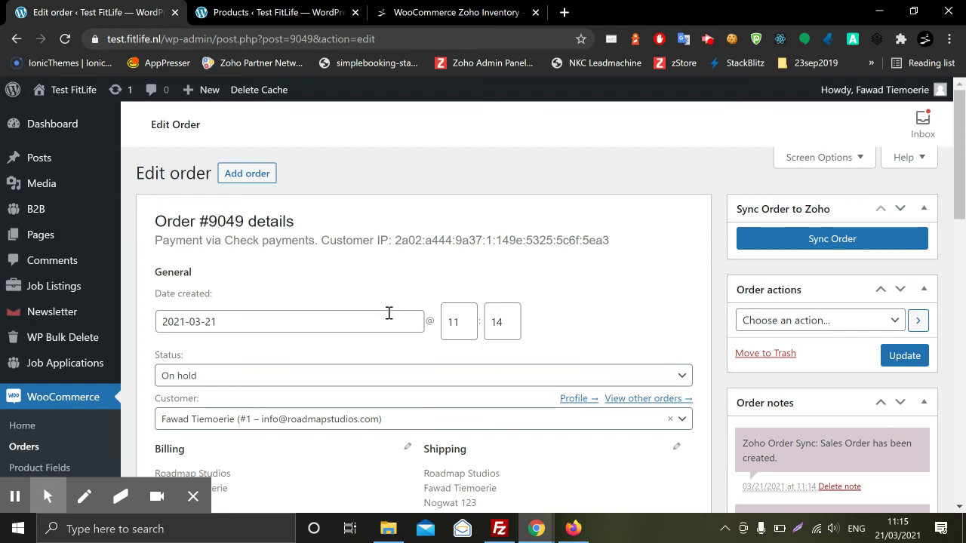
pyautogui.click(792, 243)
# Change the order's Xiaomi Pocophone quantity to 4 and save the order items
pyautogui.scroll(-5, 556, 347)
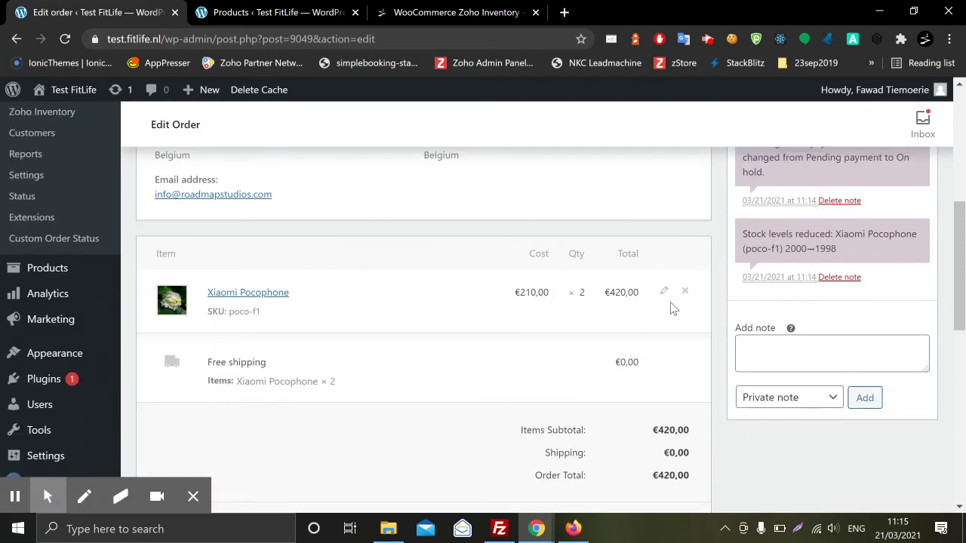
pyautogui.click(665, 293)
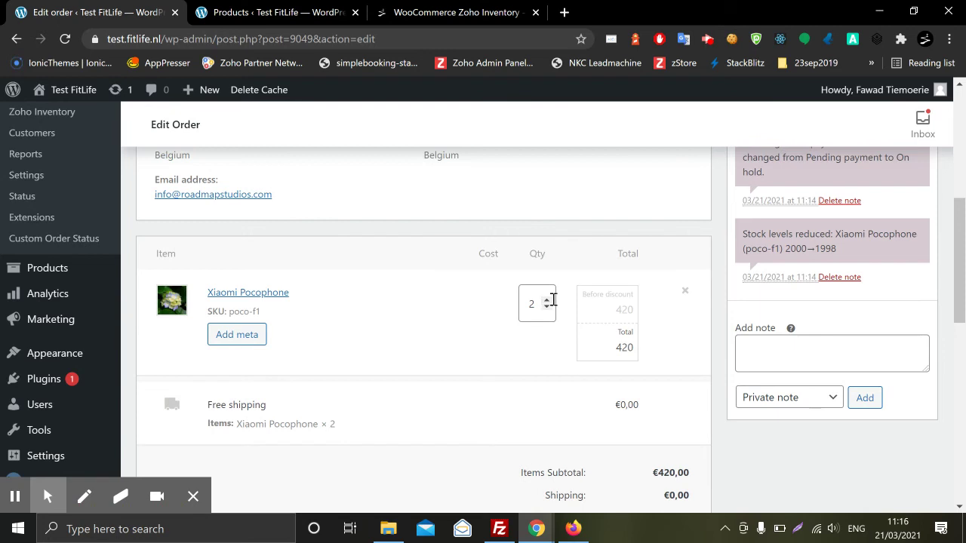
pyautogui.click(546, 300)
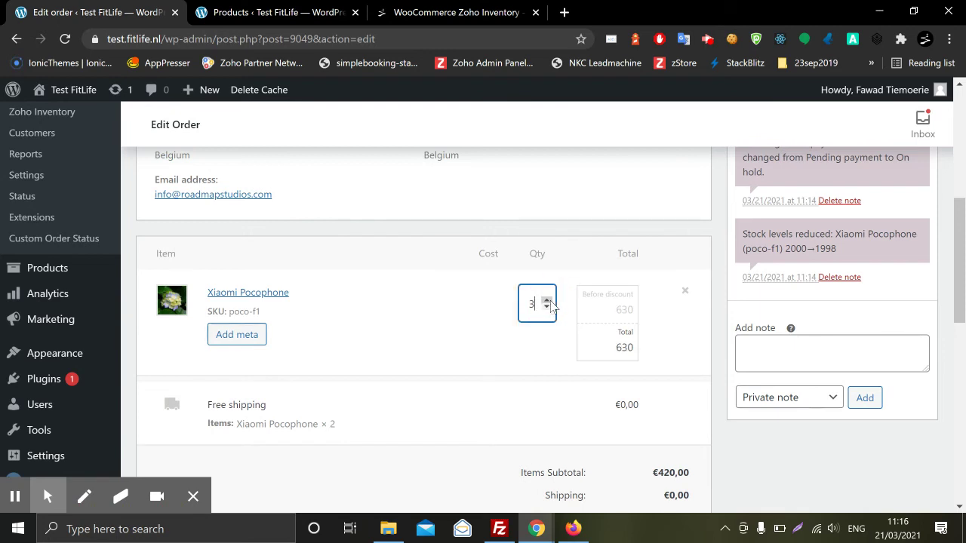
pyautogui.click(548, 300)
pyautogui.scroll(-3, 521, 351)
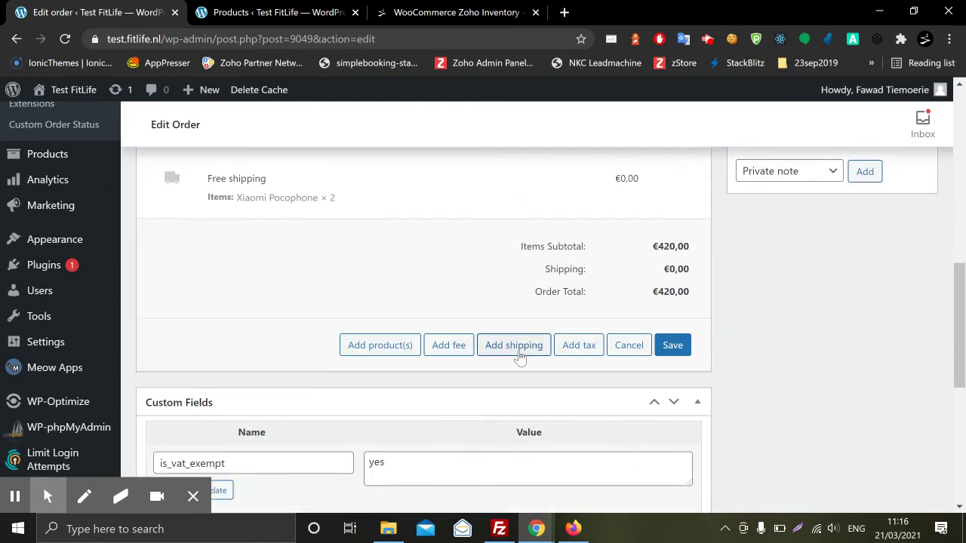
pyautogui.click(665, 352)
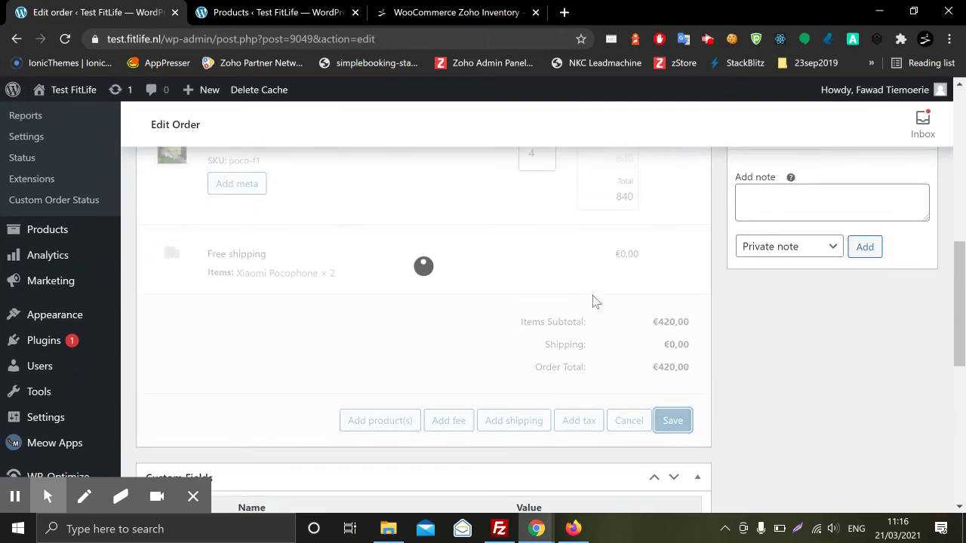
# Sync the edited order to Zoho with the Sync Order option and dismiss the confirmation dialog
pyautogui.scroll(1, 634, 411)
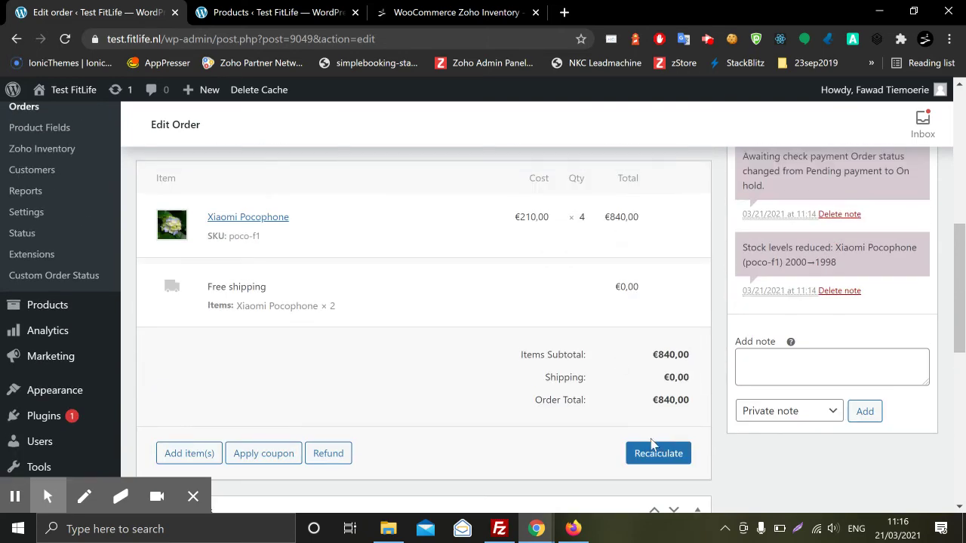
pyautogui.scroll(1, 645, 376)
pyautogui.scroll(-1, 614, 360)
pyautogui.click(664, 355)
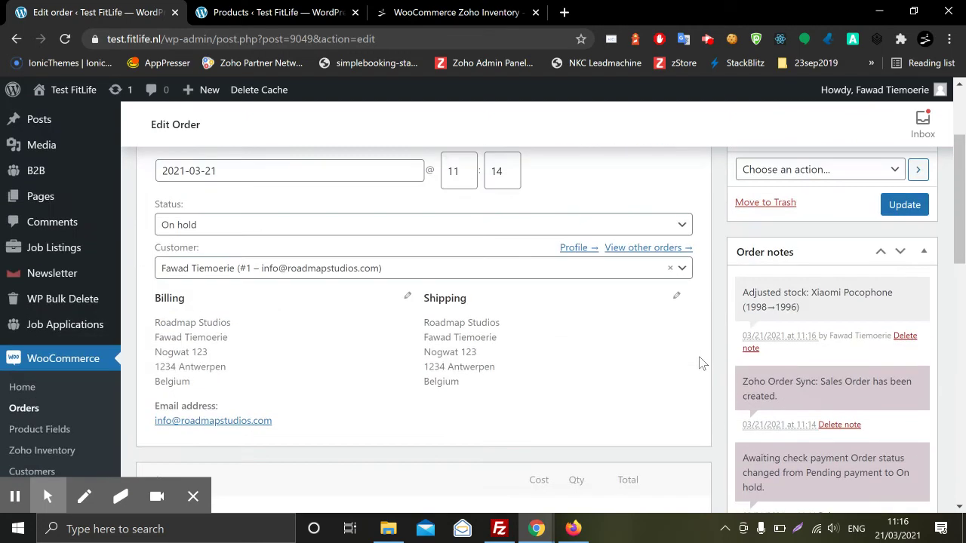
pyautogui.scroll(-1, 729, 338)
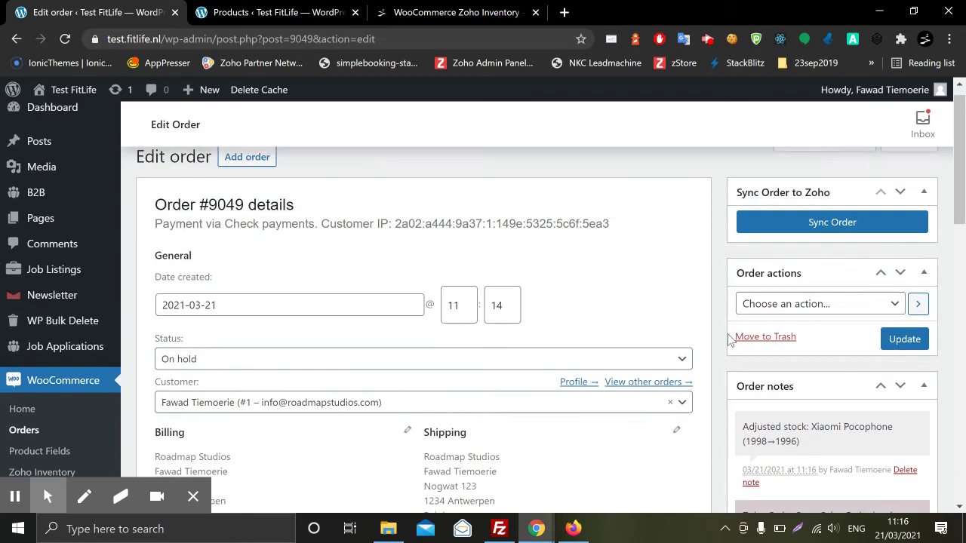
pyautogui.scroll(1, 733, 336)
pyautogui.click(753, 252)
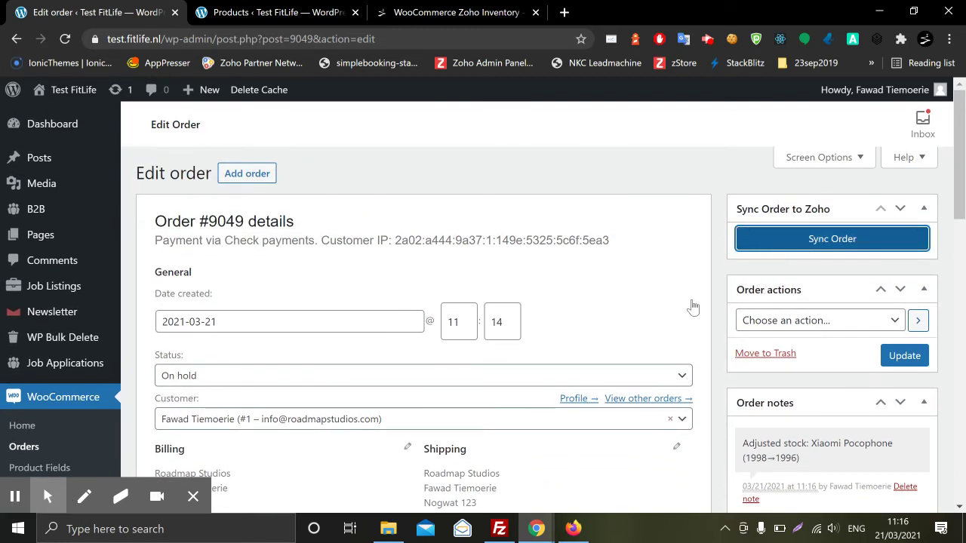
pyautogui.click(709, 289)
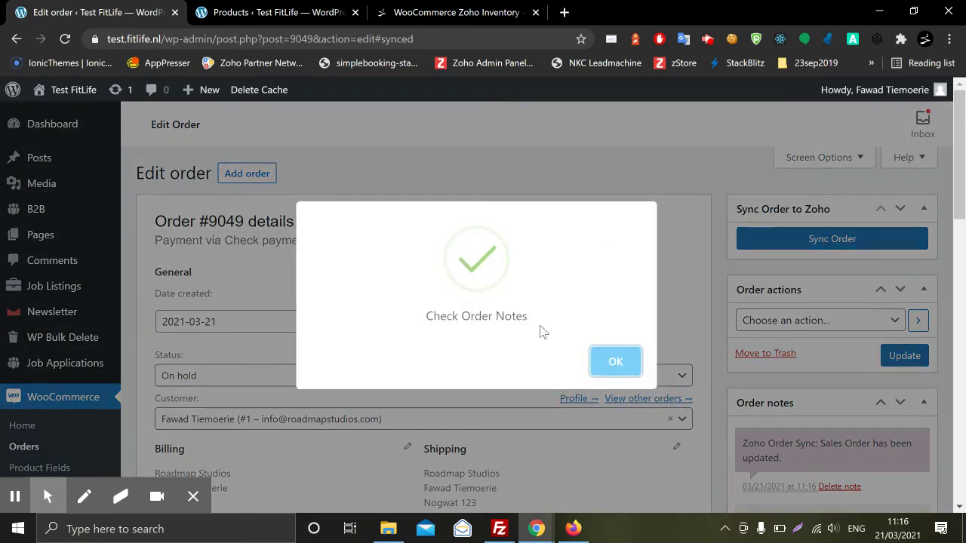
pyautogui.click(605, 365)
# Check the newest entry in the order notes for the result of the Zoho sync
pyautogui.scroll(-2, 605, 365)
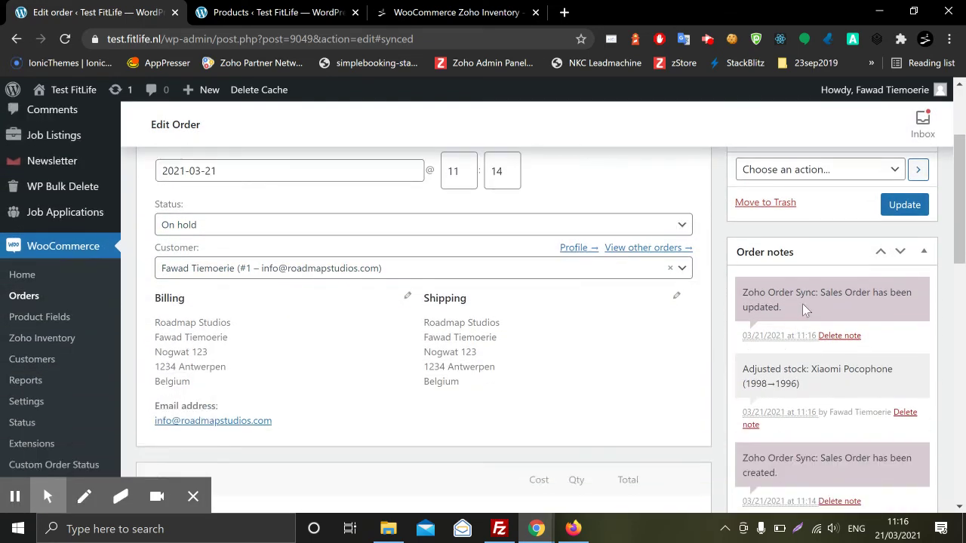
pyautogui.moveTo(806, 311); pyautogui.dragTo(821, 295)
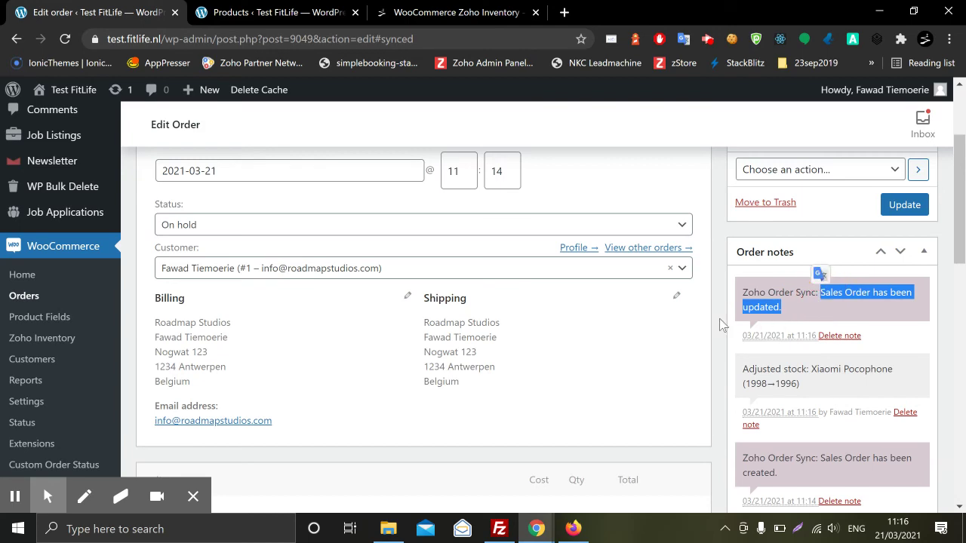
pyautogui.click(714, 315)
pyautogui.scroll(2, 714, 315)
# Switch to Zoho Inventory in Firefox, reload the sales order, and check its item quantity and subtotal
pyautogui.hotkey('alt', 'Tab')
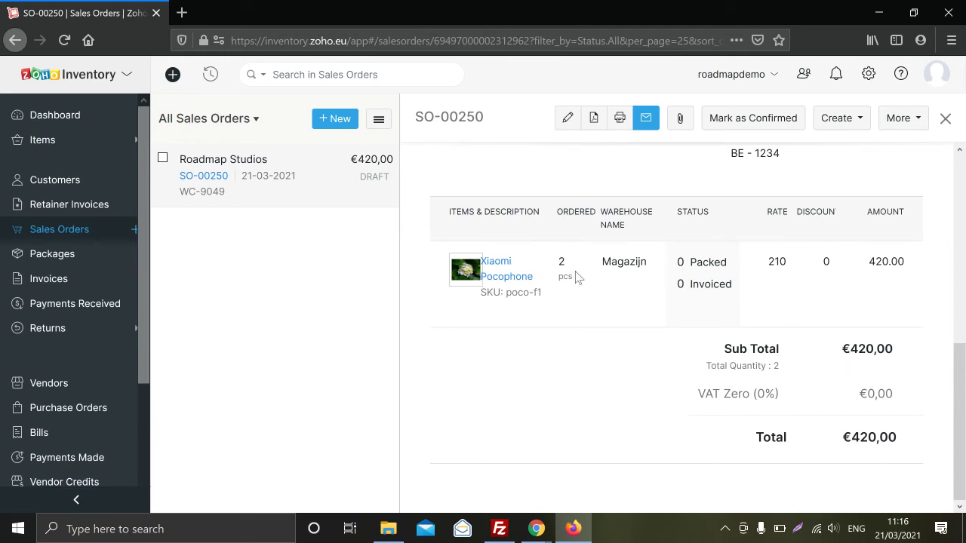
pyautogui.click(64, 40)
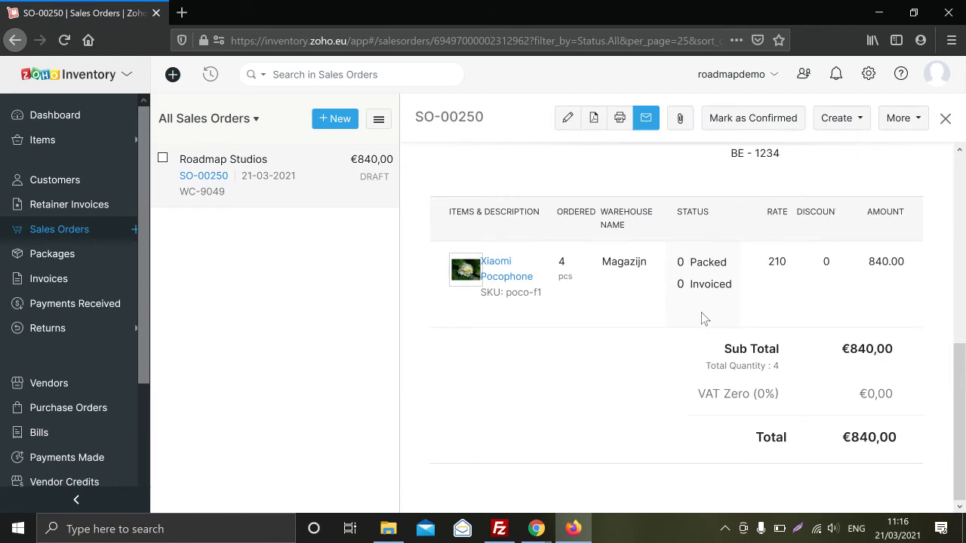
pyautogui.tripleClick(564, 264)
pyautogui.click(599, 280)
pyautogui.doubleClick(872, 348)
pyautogui.click(765, 327)
pyautogui.scroll(4, 755, 325)
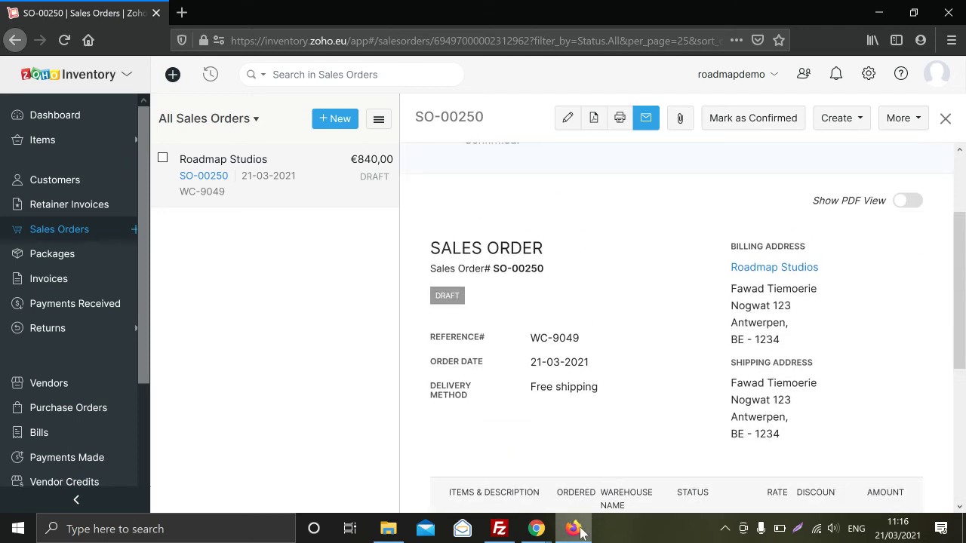
# Switch back to the WooCommerce order in Chrome and review its line items, totals, custom fields and order notes
pyautogui.click(536, 529)
pyautogui.scroll(-1, 506, 345)
pyautogui.scroll(-2, 504, 345)
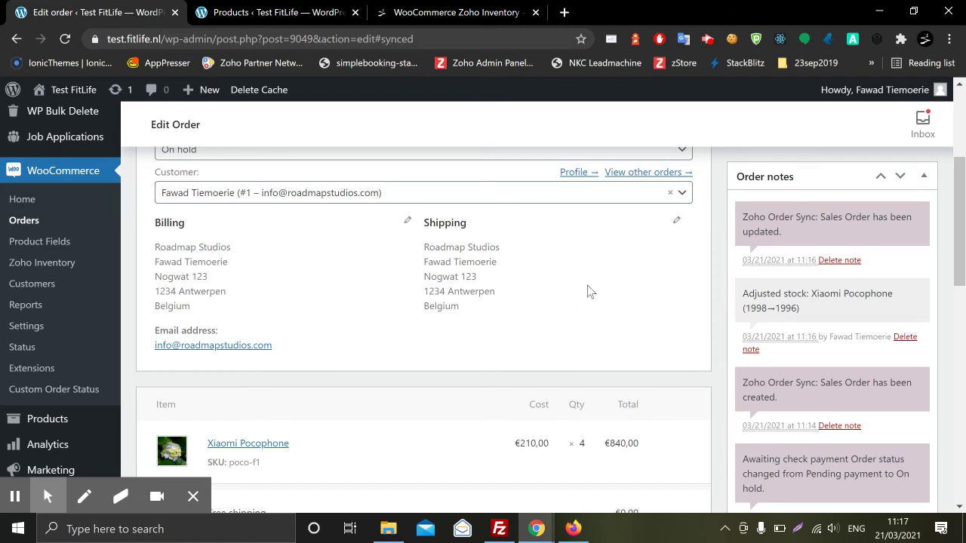
pyautogui.scroll(-4, 634, 249)
pyautogui.scroll(1, 549, 280)
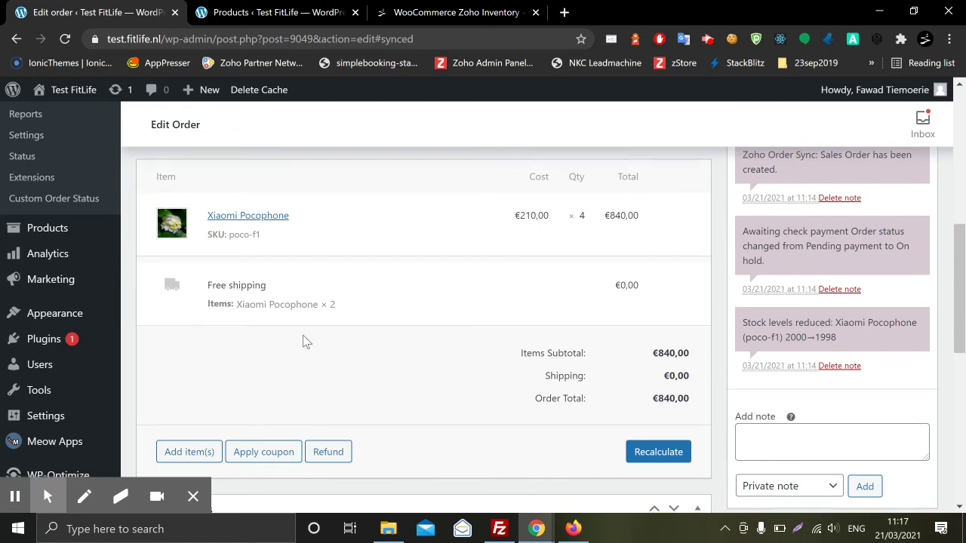
pyautogui.scroll(-1, 303, 341)
pyautogui.scroll(-2, 338, 322)
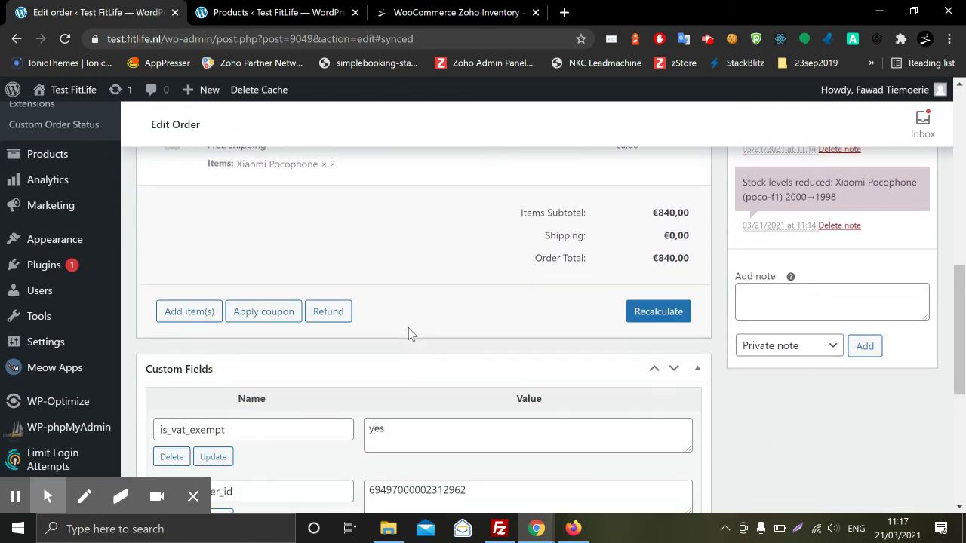
pyautogui.scroll(8, 382, 318)
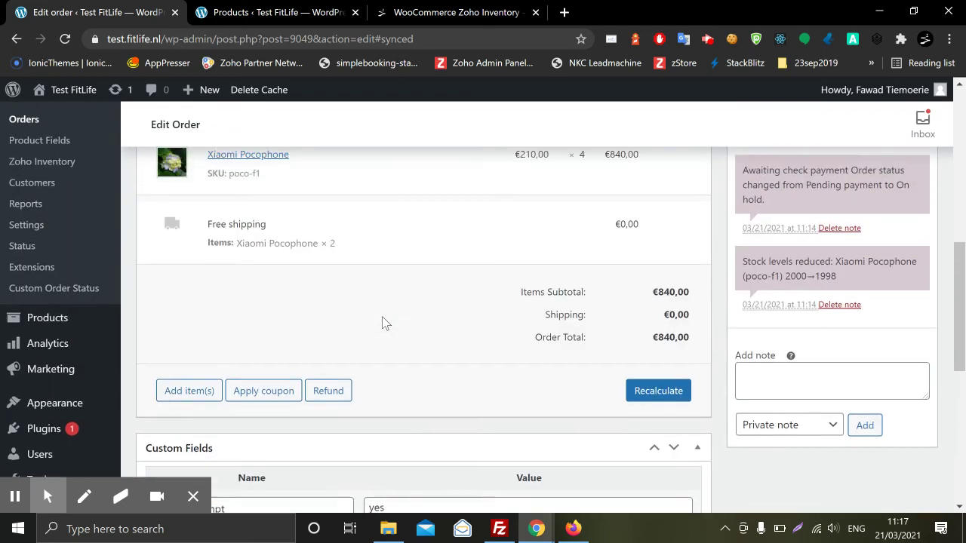
pyautogui.scroll(1, 379, 317)
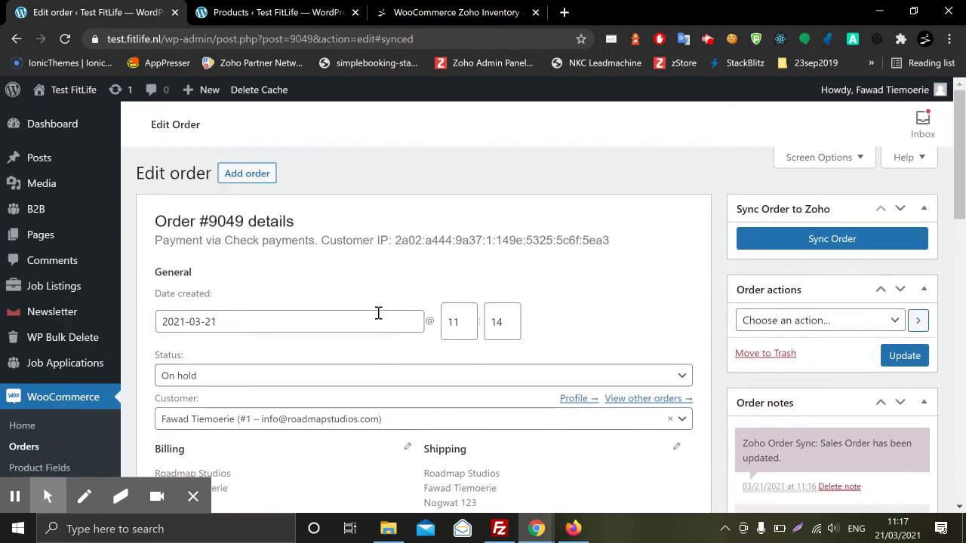
# Set the order's status to Cancelled and update the order
pyautogui.scroll(-2, 376, 317)
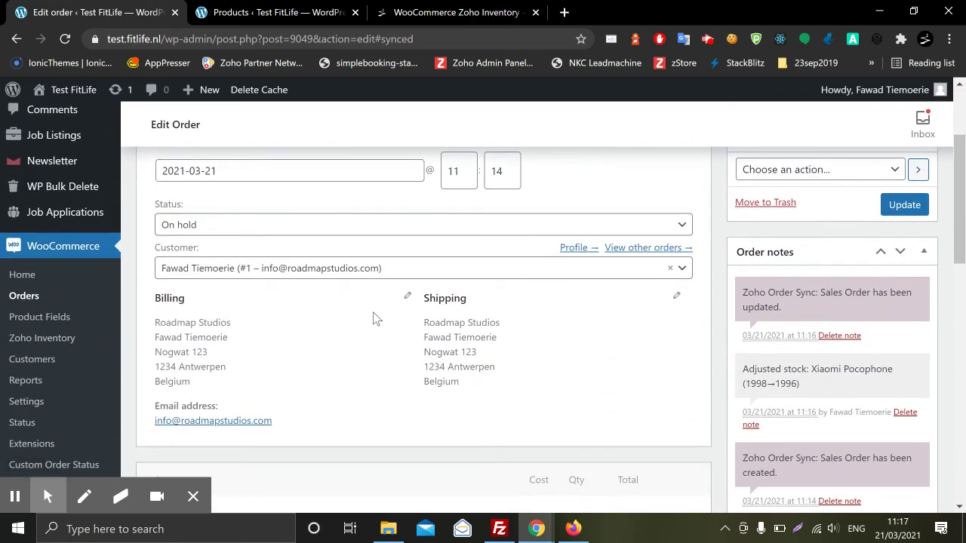
pyautogui.scroll(1, 369, 314)
pyautogui.click(279, 301)
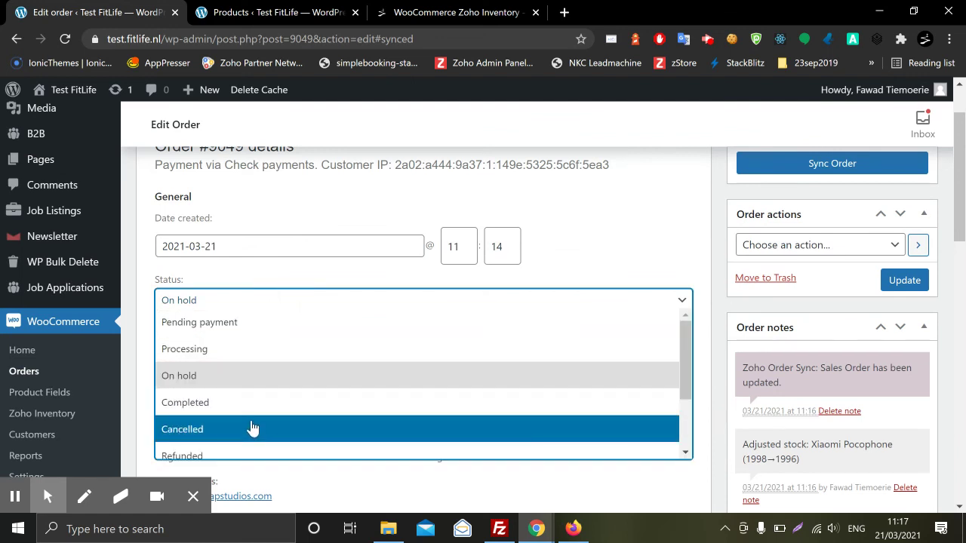
pyautogui.click(253, 428)
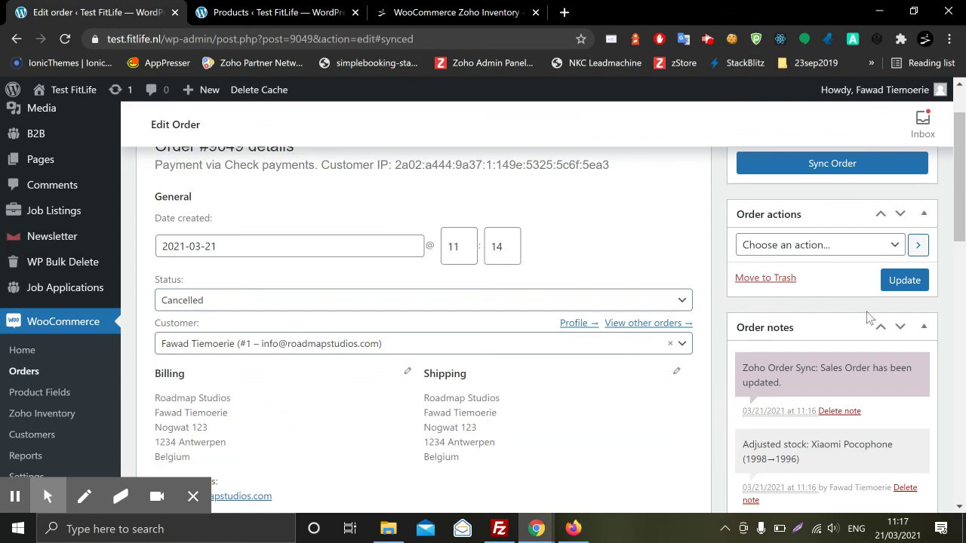
pyautogui.click(898, 285)
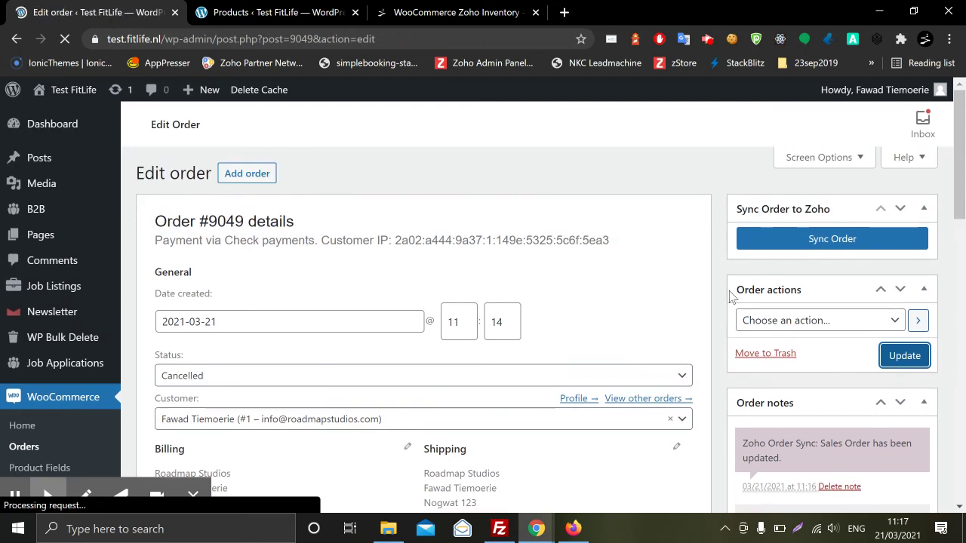
pyautogui.scroll(-3, 697, 286)
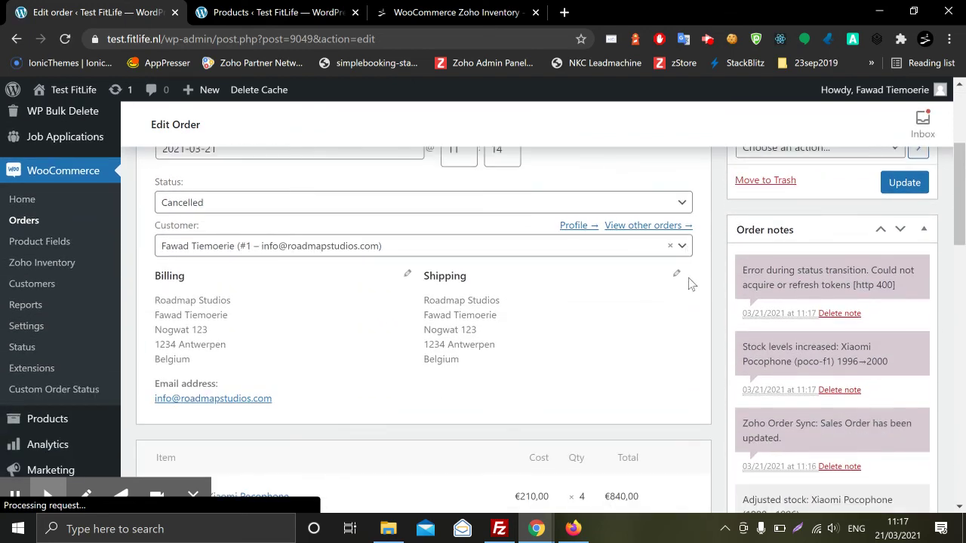
# Switch to Zoho Inventory in Firefox, reload the sales order, and check its status and history
pyautogui.click(575, 529)
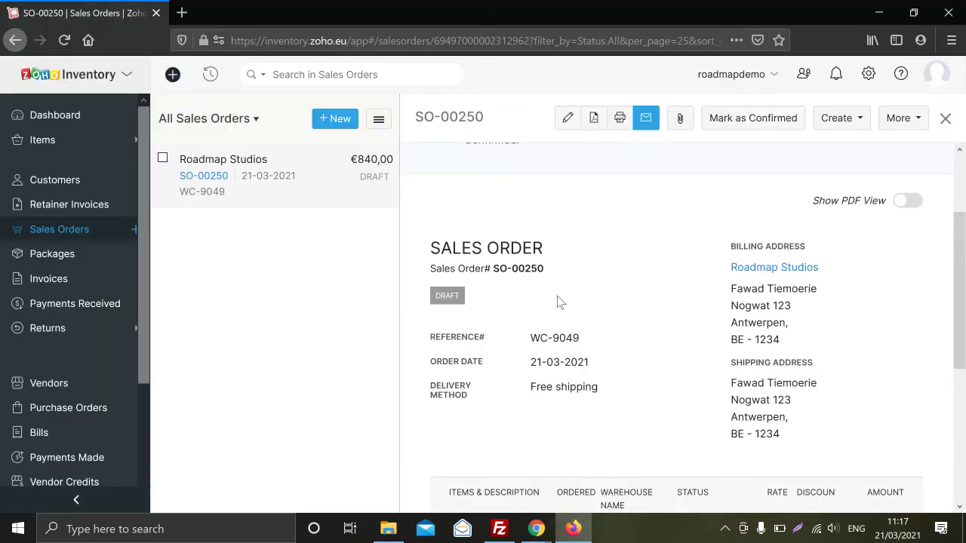
pyautogui.scroll(2, 617, 335)
pyautogui.click(64, 40)
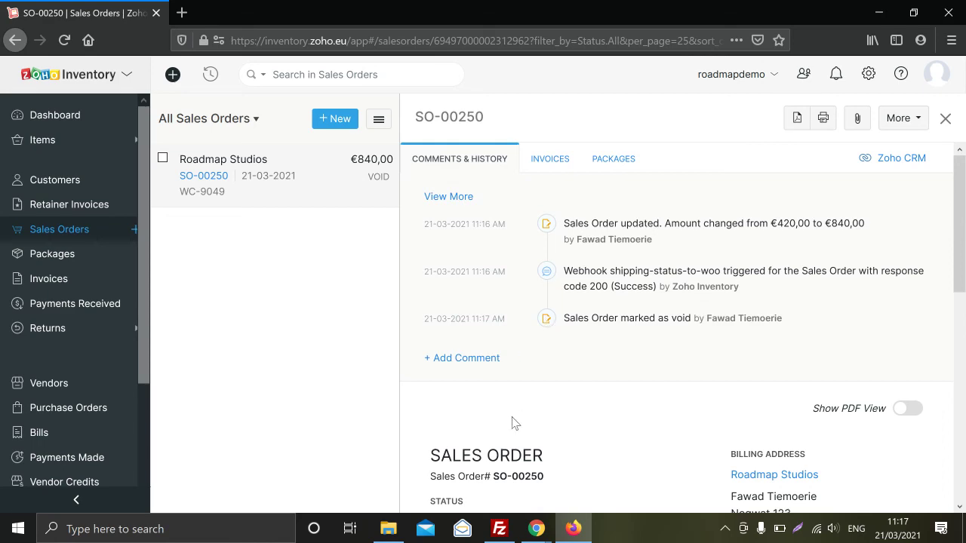
# Return to the cancelled WooCommerce order in Chrome and examine its status, items and order notes
pyautogui.click(536, 528)
pyautogui.scroll(-3, 483, 355)
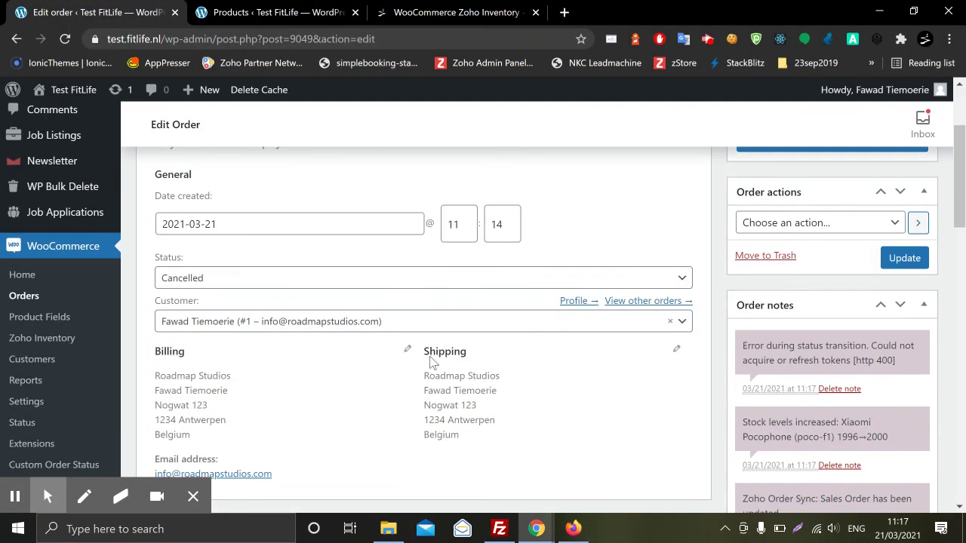
pyautogui.scroll(2, 505, 343)
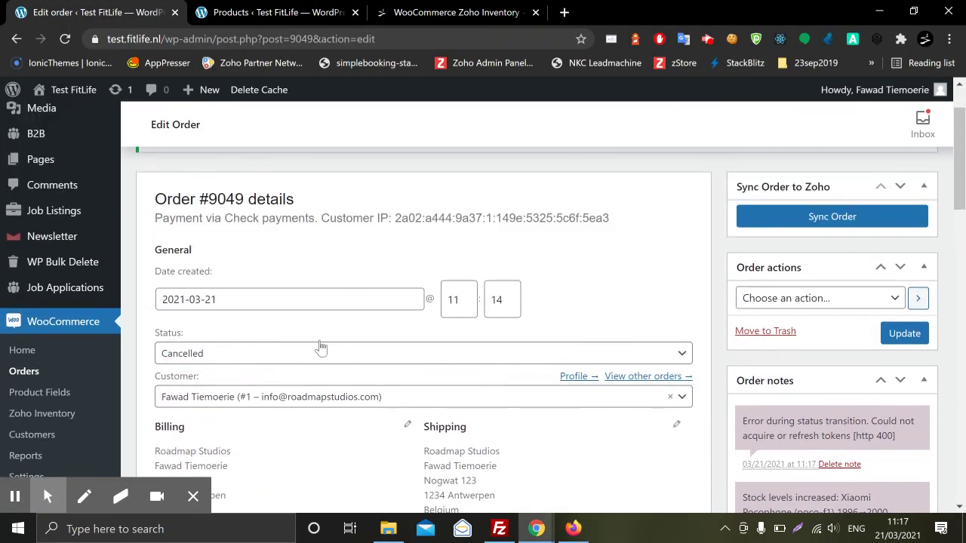
pyautogui.scroll(-3, 317, 345)
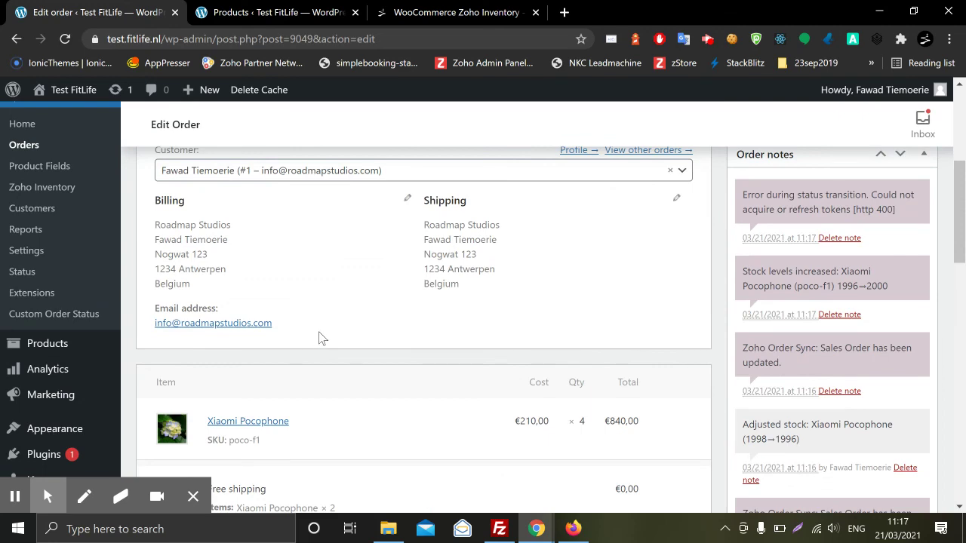
pyautogui.scroll(-2, 322, 337)
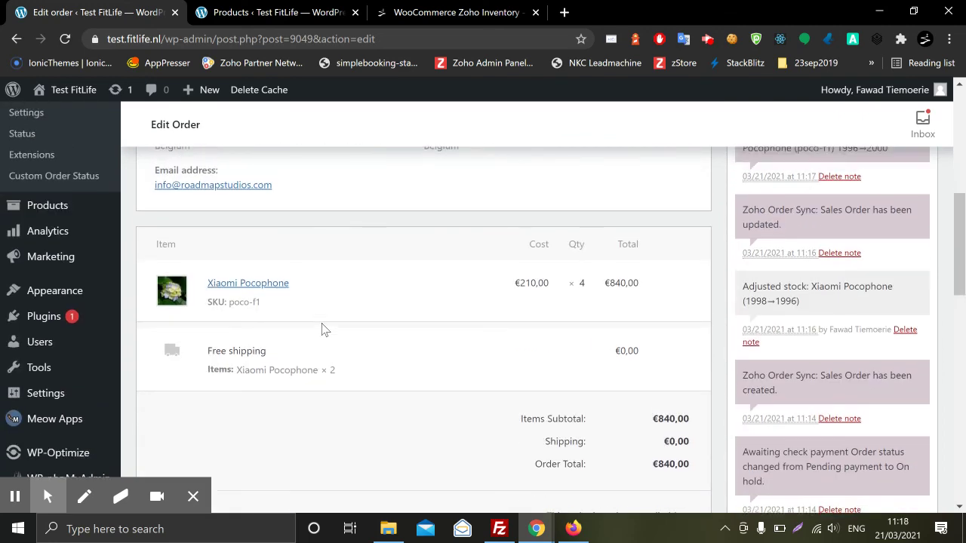
pyautogui.scroll(-1, 322, 330)
pyautogui.scroll(6, 324, 332)
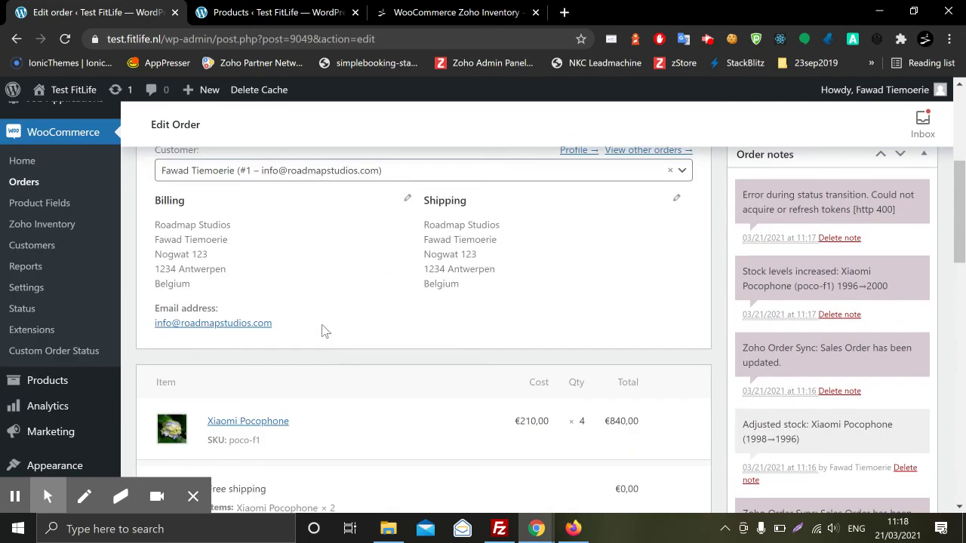
# Switch to Firefox to view the sales order in Zoho Inventory again
pyautogui.click(575, 529)
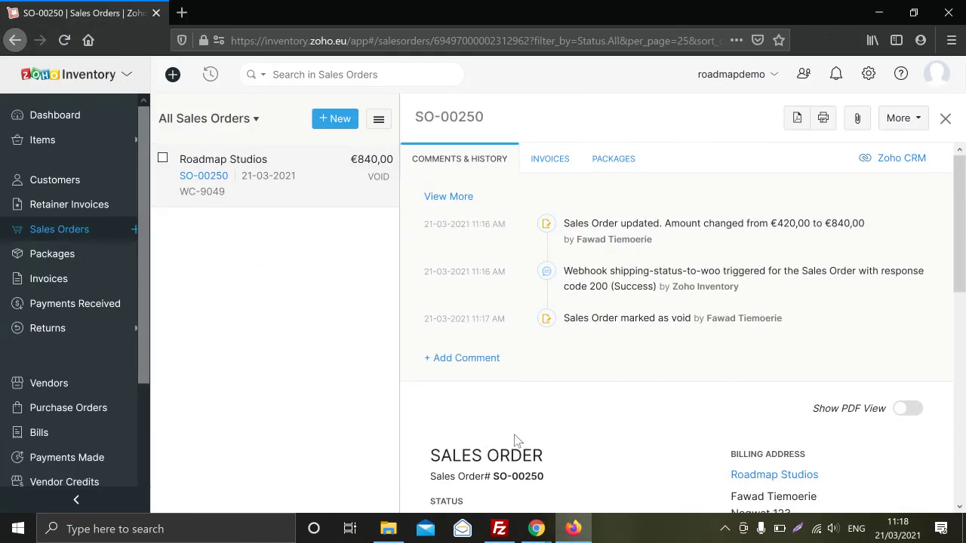